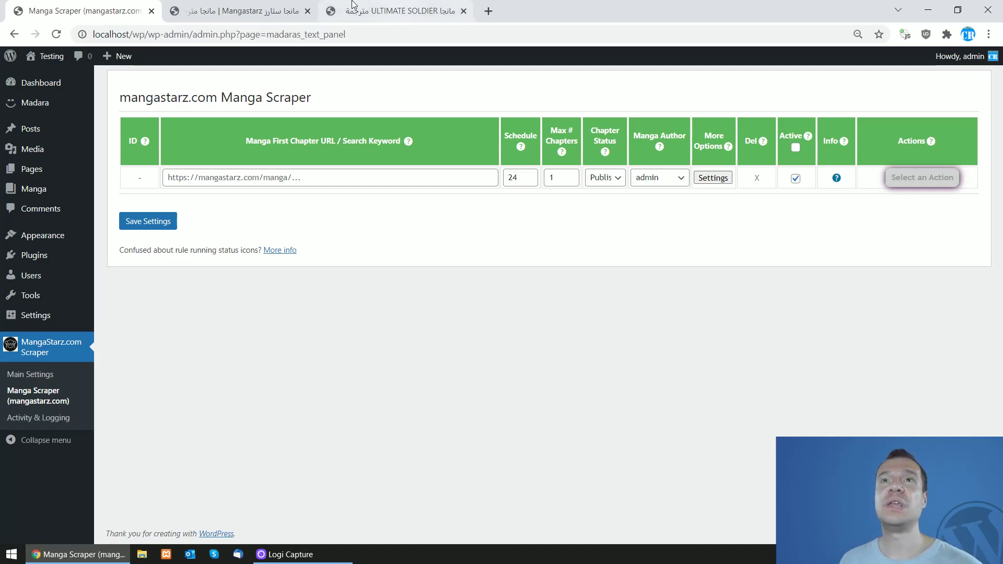
Glance at the mangastarz.com manga listing tab, then return to the Manga Scraper rule page.
click(240, 11)
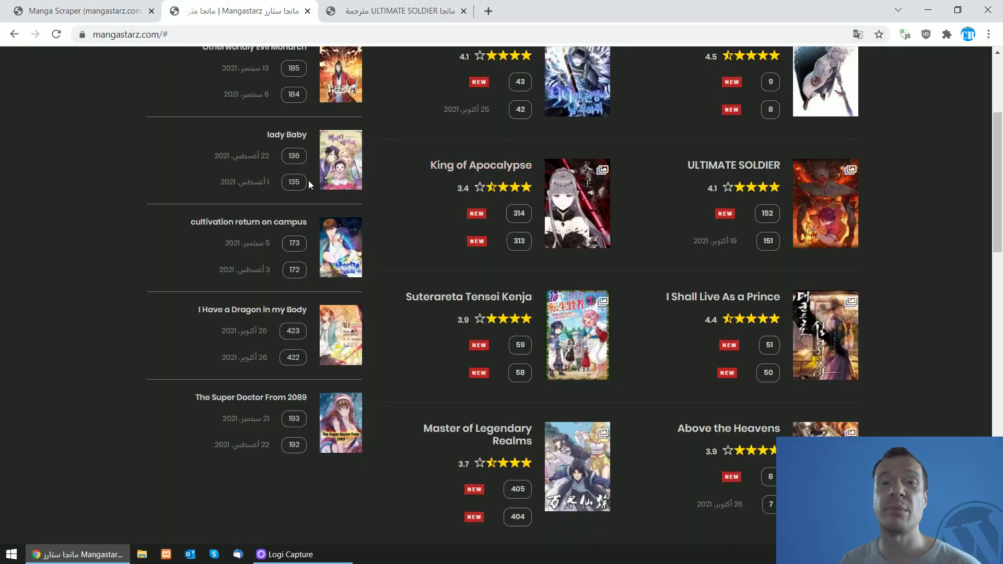
click(136, 11)
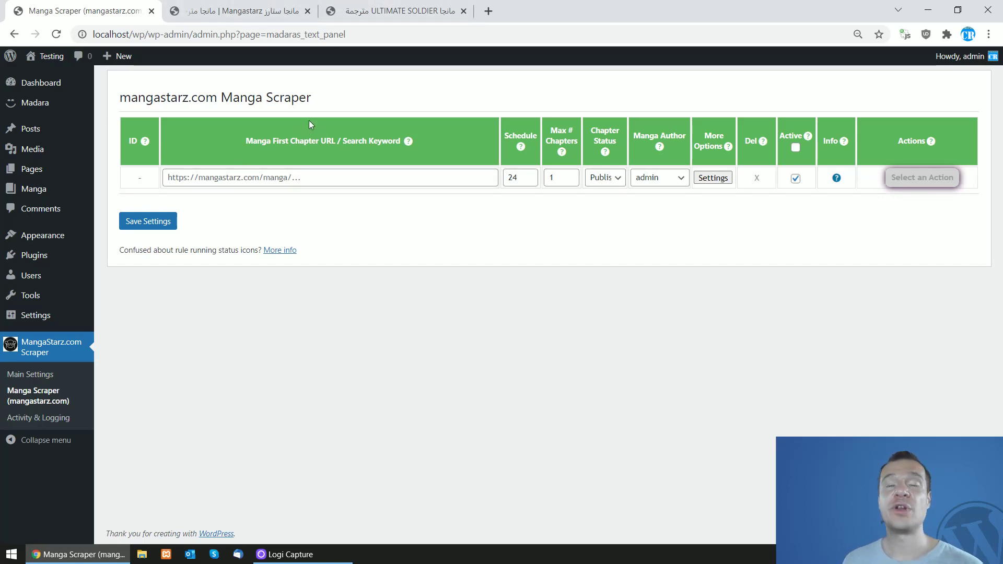
On mangastarz.com, open the ULTIMATE SOLDIER manga page and its first chapter.
click(236, 10)
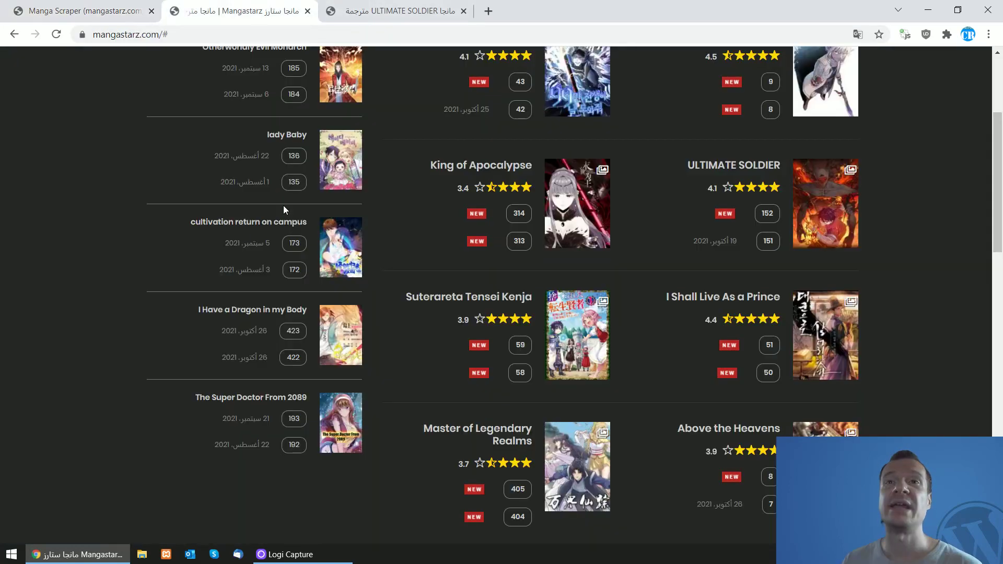
scroll(199, 277, up, 3)
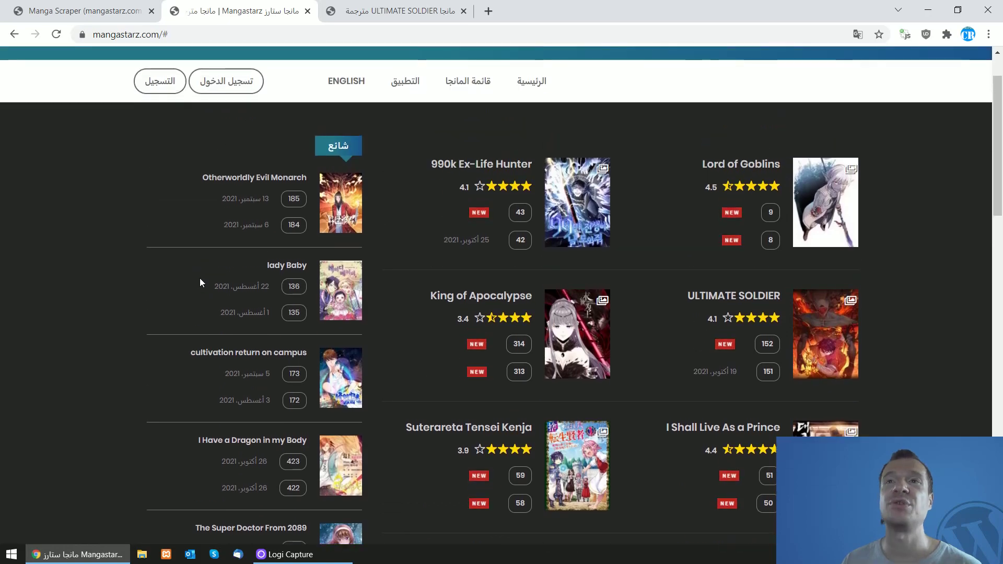
scroll(543, 261, down, 5)
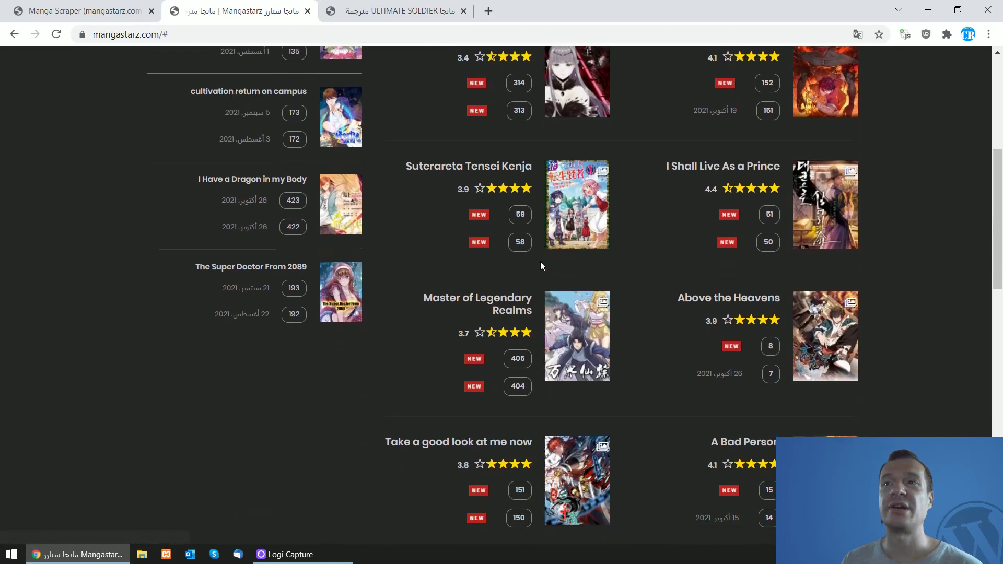
scroll(540, 265, down, 3)
scroll(706, 205, down, 4)
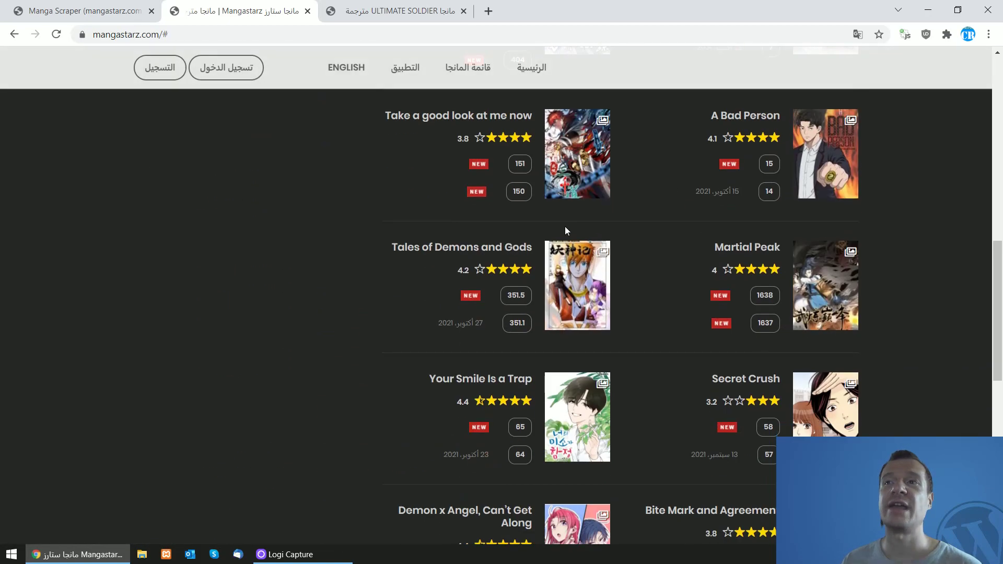
click(369, 7)
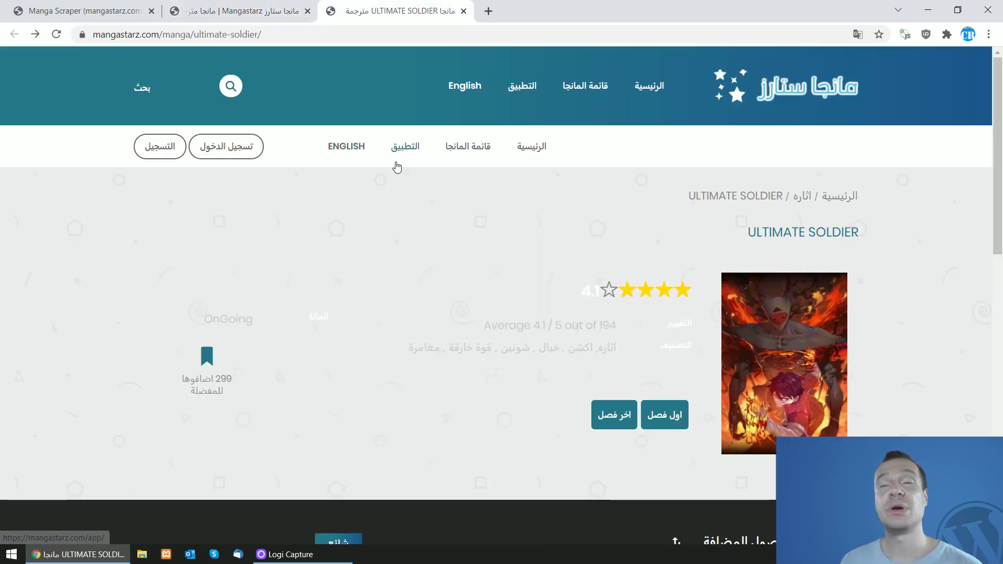
scroll(375, 214, down, 2)
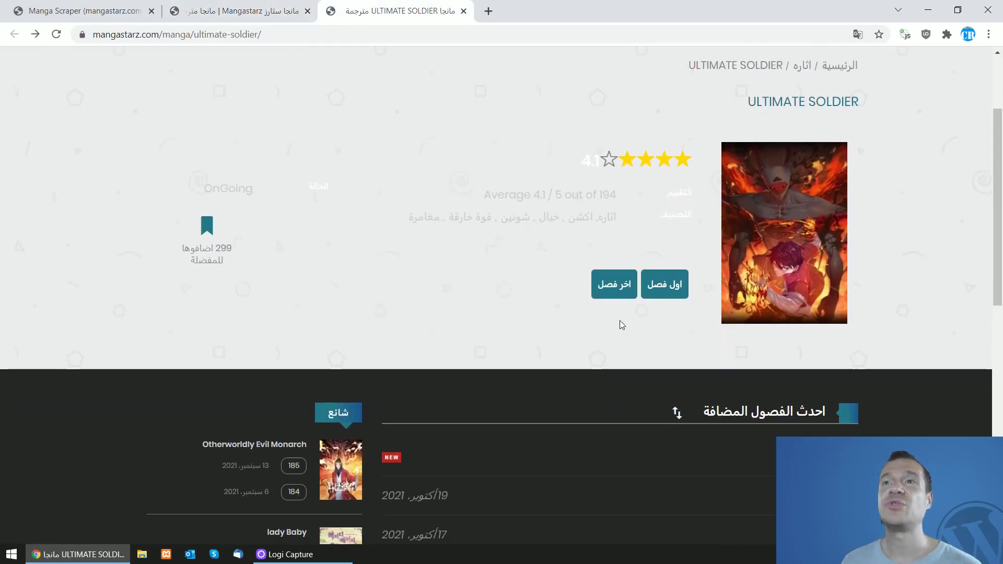
scroll(545, 321, down, 10)
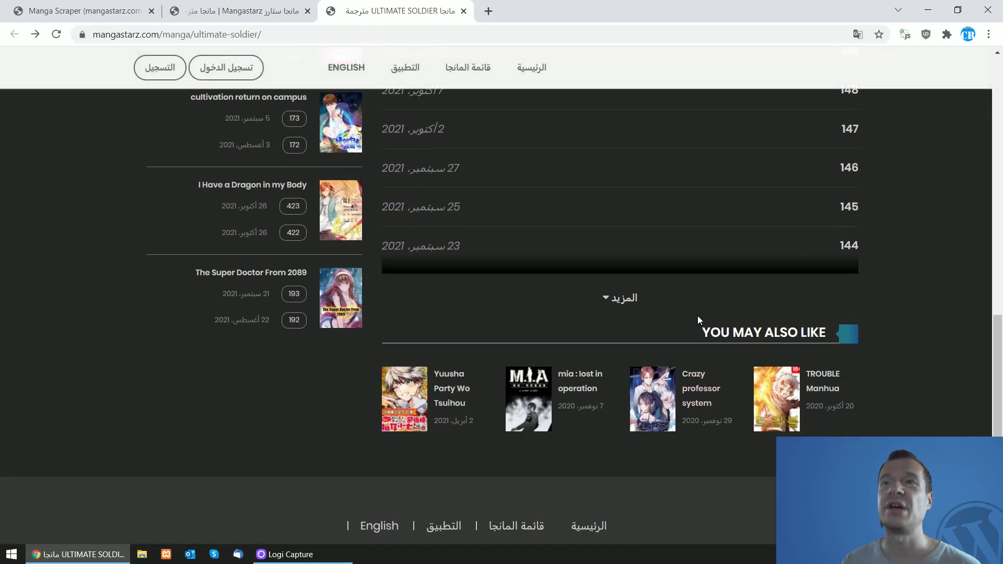
scroll(695, 298, up, 10)
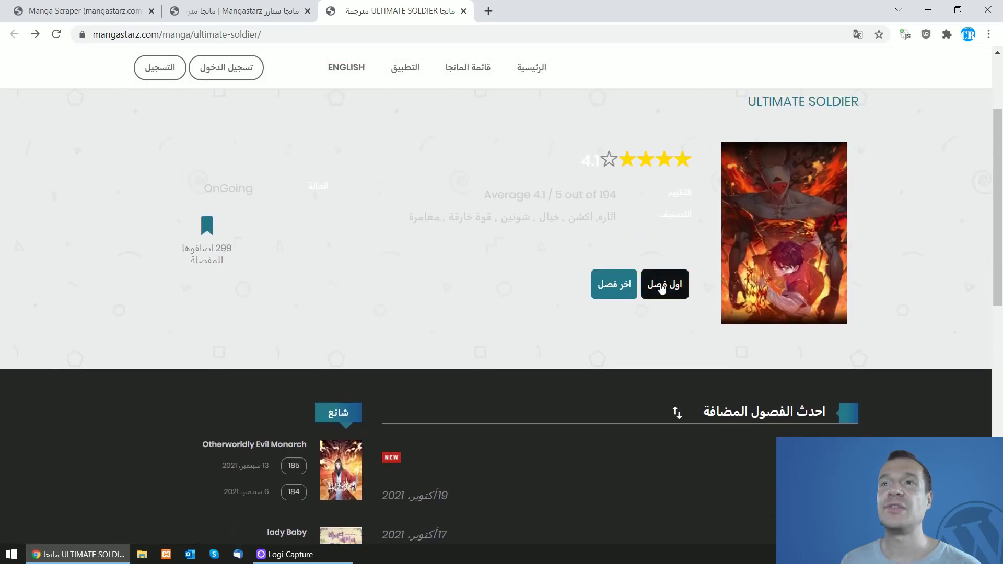
click(660, 287)
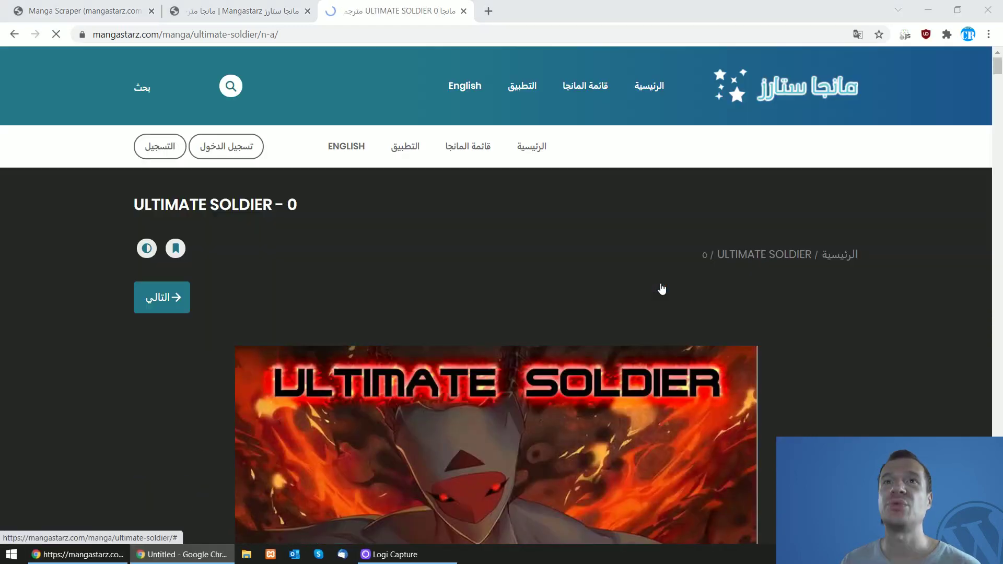
Copy the chapter's address and place the cursor in the scraper rule's URL field.
scroll(574, 256, down, 1)
scroll(544, 244, up, 1)
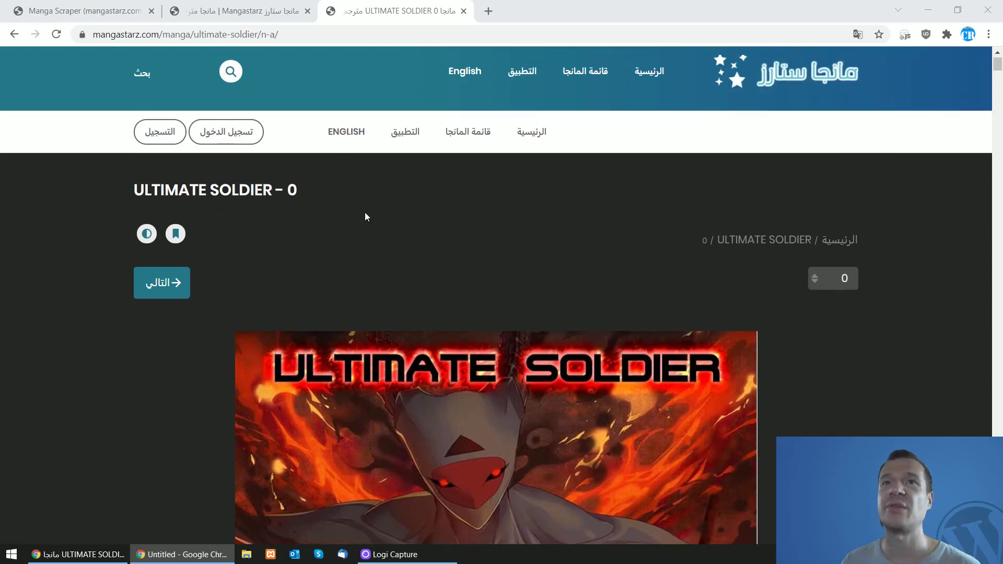
right_click(271, 39)
click(303, 130)
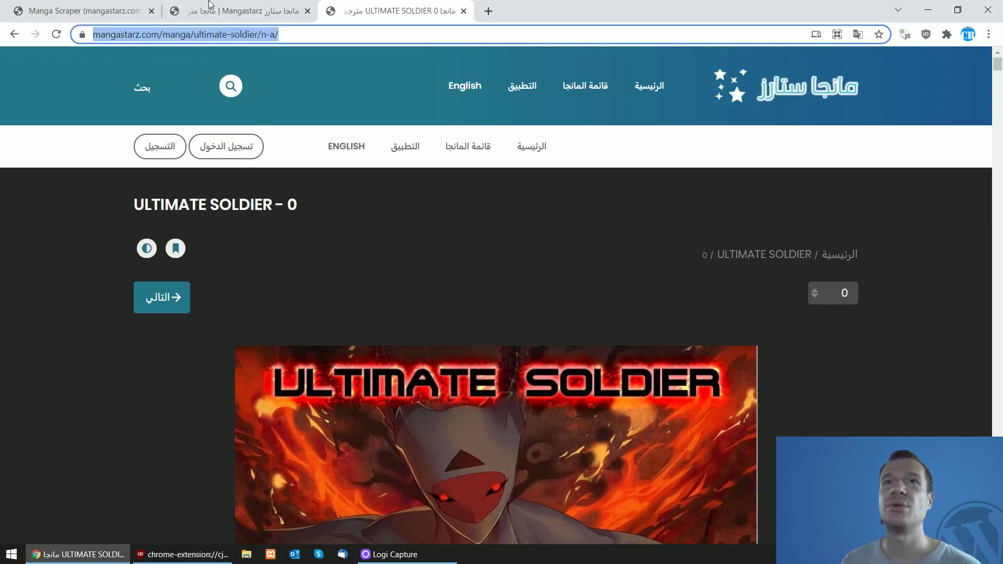
click(119, 10)
click(237, 177)
Paste the ULTIMATE SOLDIER chapter URL, set Max # Chapters to 3, and save the rule.
key(ctrl+v)
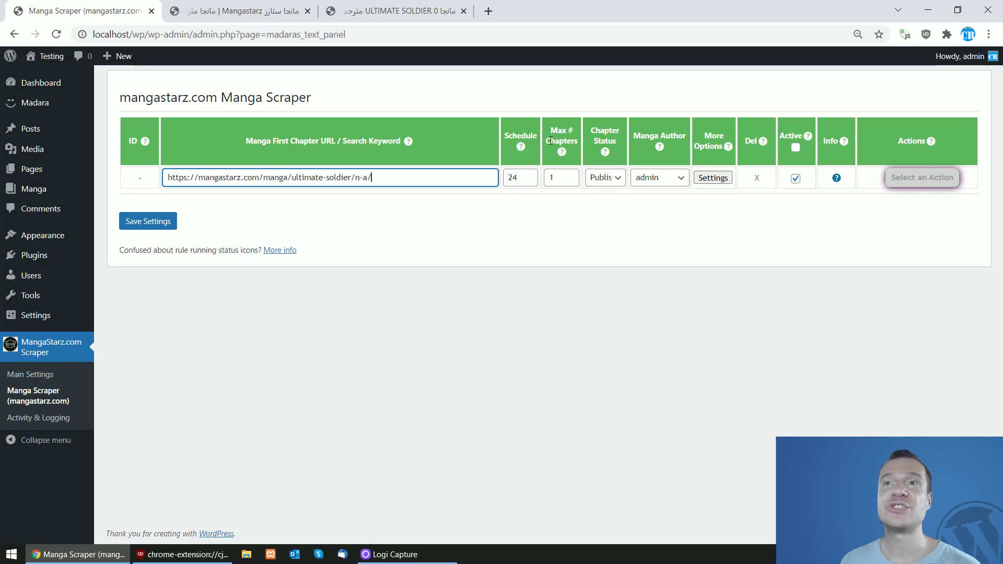
double_click(552, 178)
text(3)
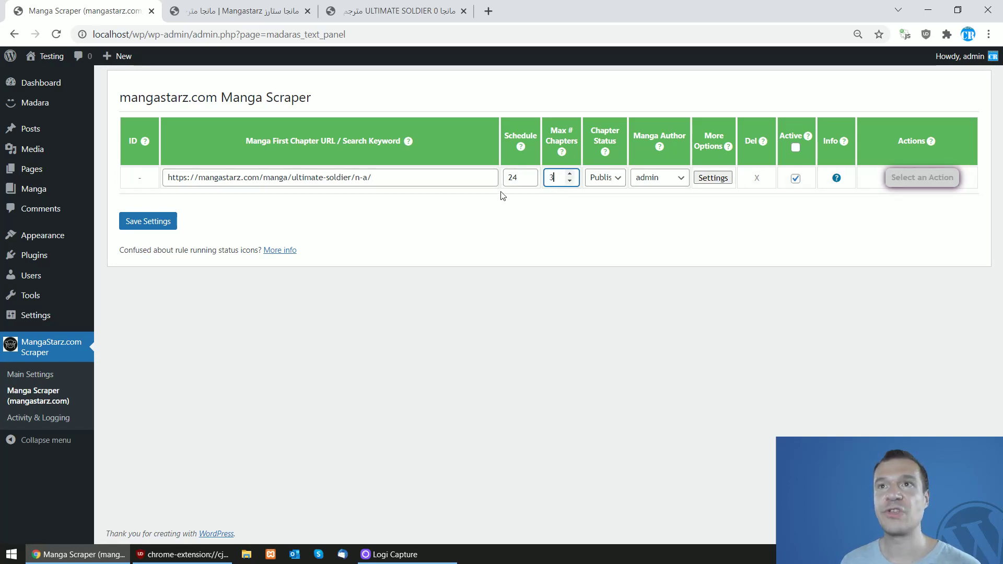
click(172, 219)
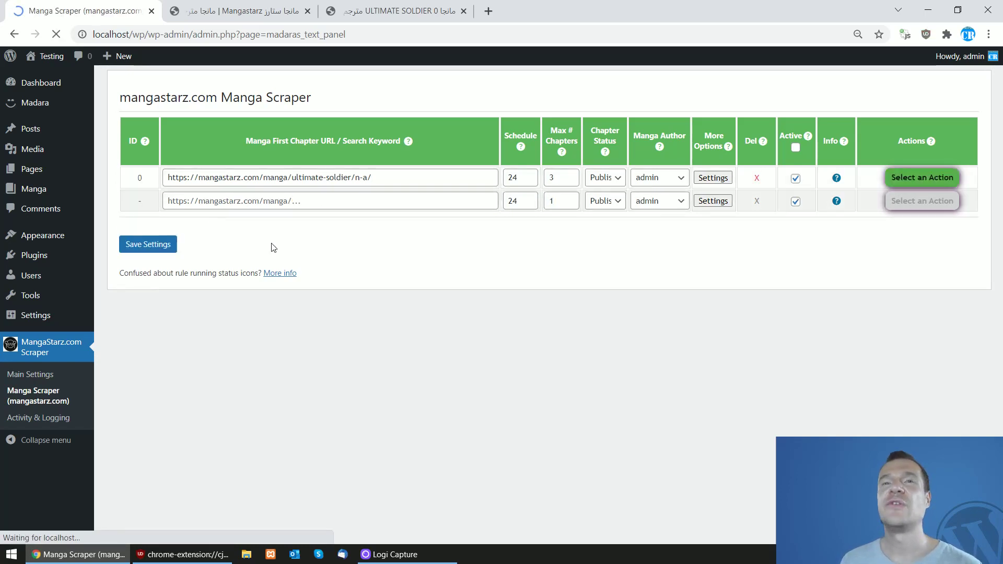
Open the Manga list in a new tab, then run rule 0 now and confirm.
middle_click(32, 196)
key(ctrl+Tab)
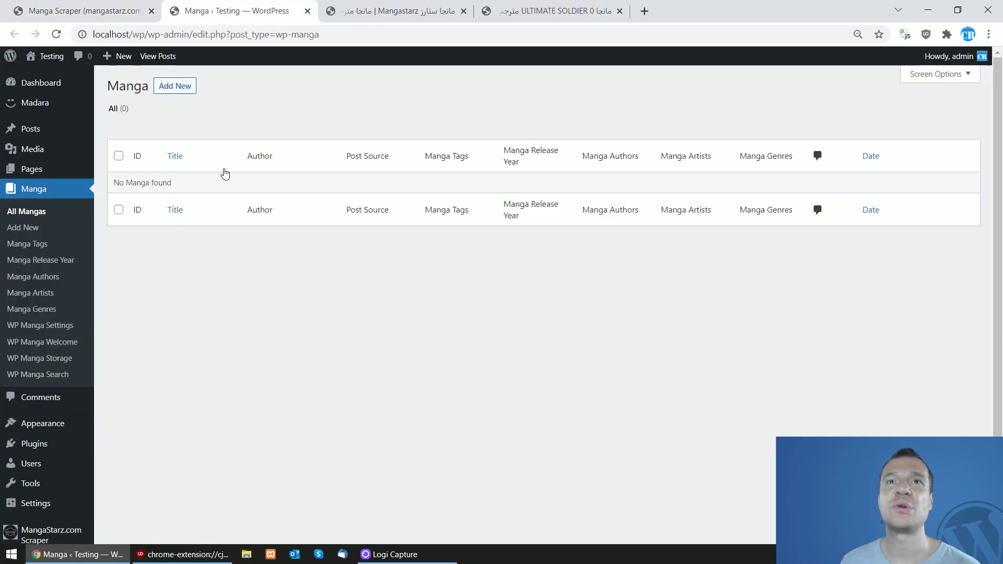
click(131, 9)
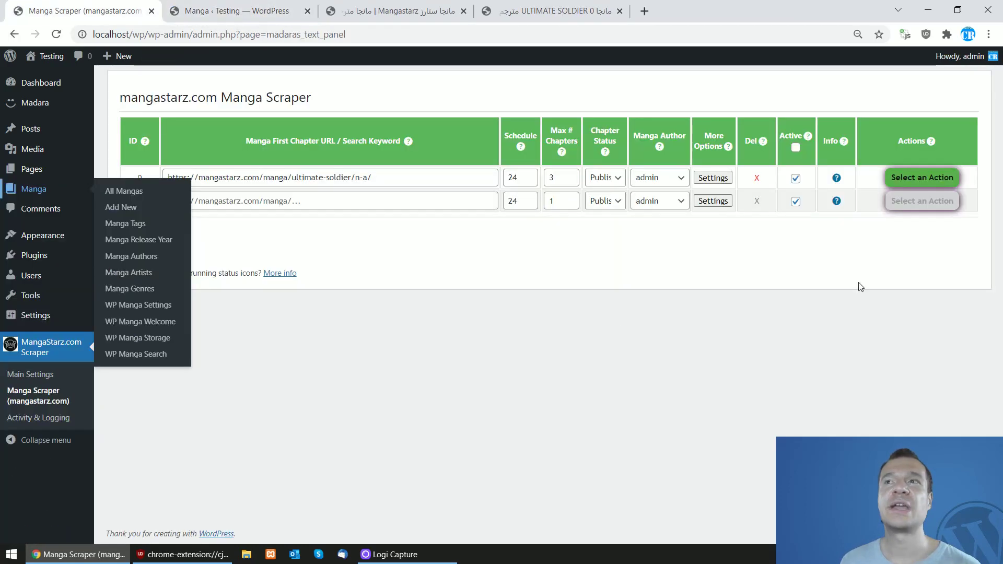
click(905, 178)
click(871, 203)
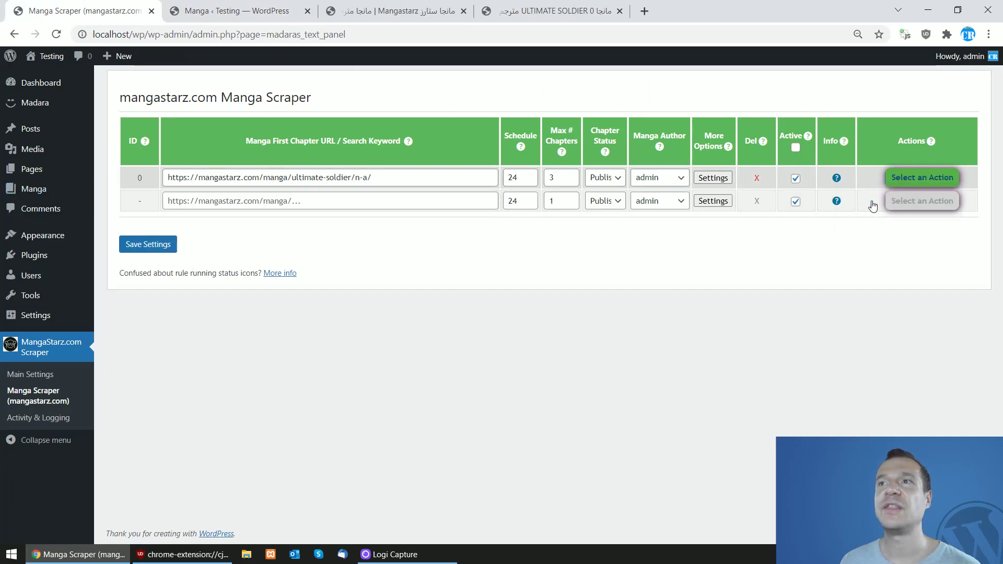
click(548, 106)
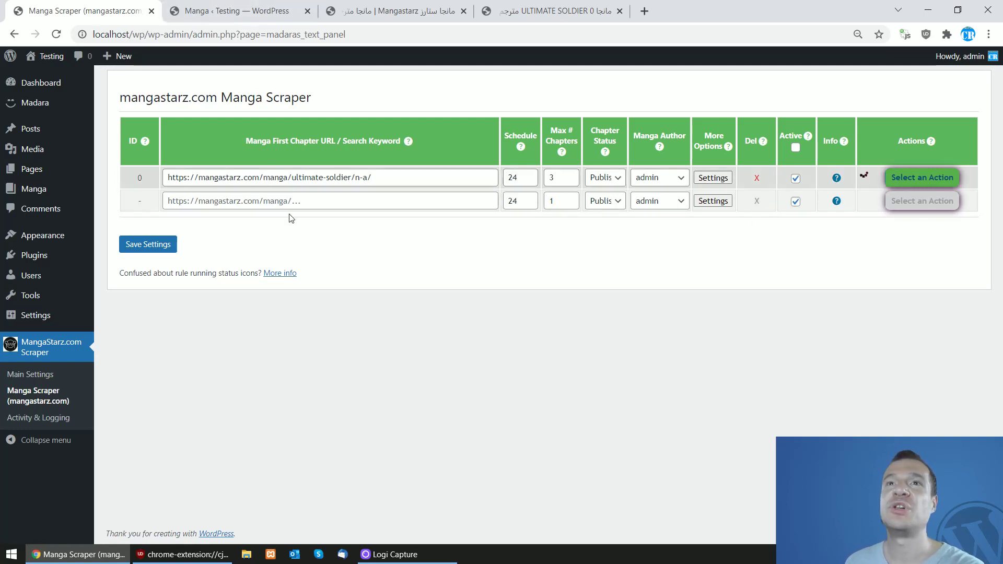
Check the Manga list tab while the rule runs, then return to the scraper rules page.
click(230, 10)
click(94, 10)
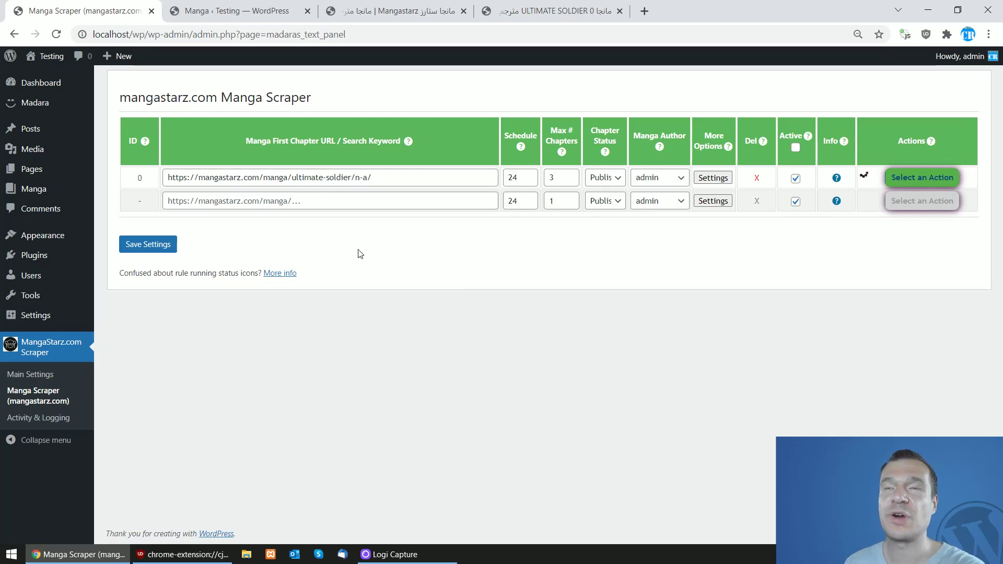
Reload the Manga list and open the imported ULTIMATE SOLDIER manga for editing.
click(230, 10)
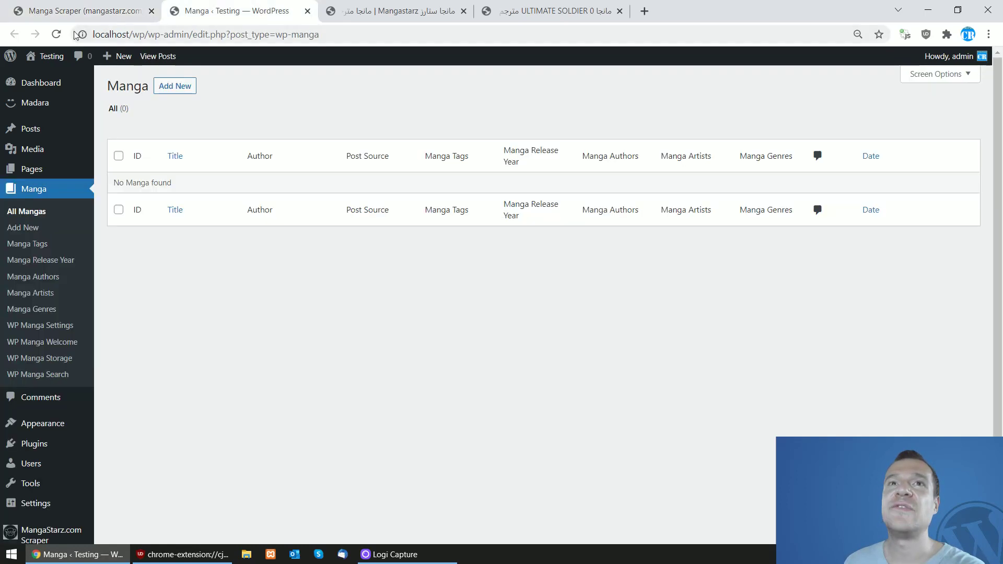
click(56, 34)
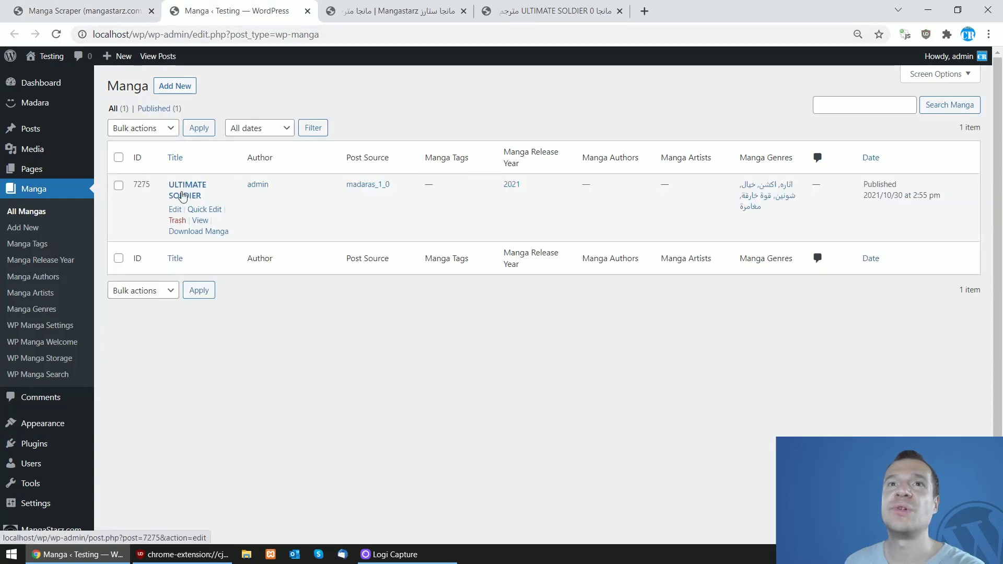
click(154, 5)
click(223, 15)
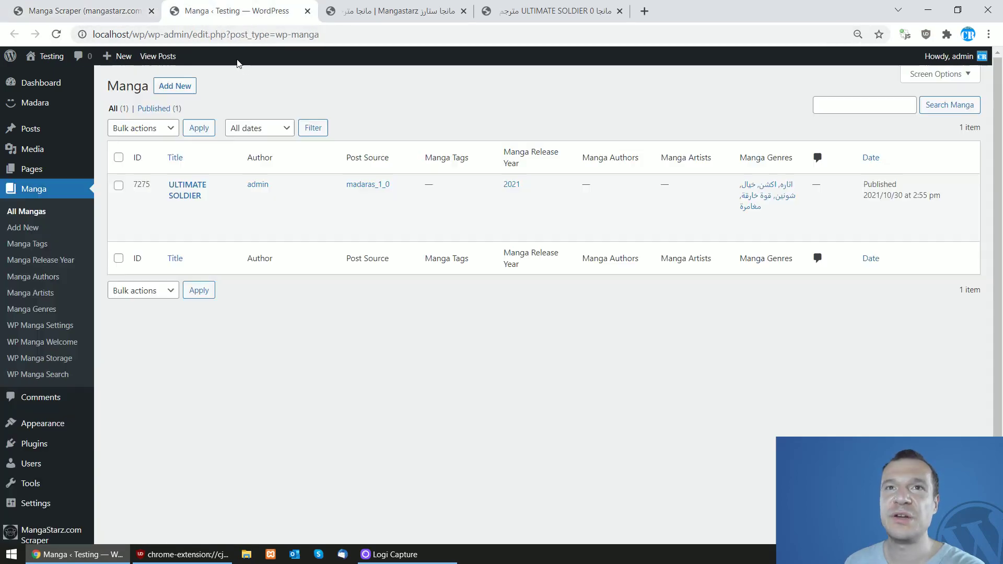
click(193, 186)
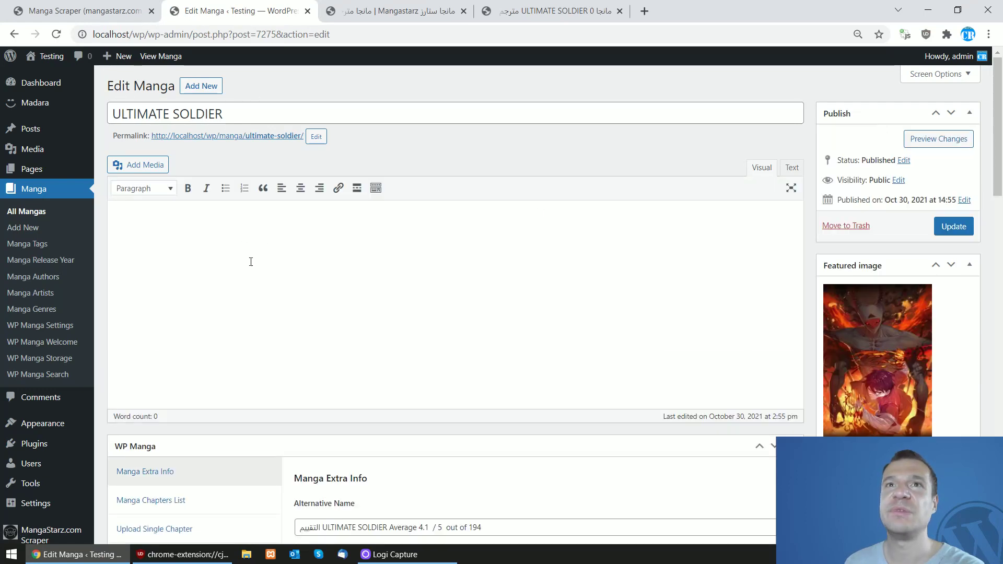
Show ULTIMATE SOLDIER's Manga Chapters List, holding one chapter, [440] - 0.
click(110, 10)
click(235, 11)
scroll(179, 378, down, 3)
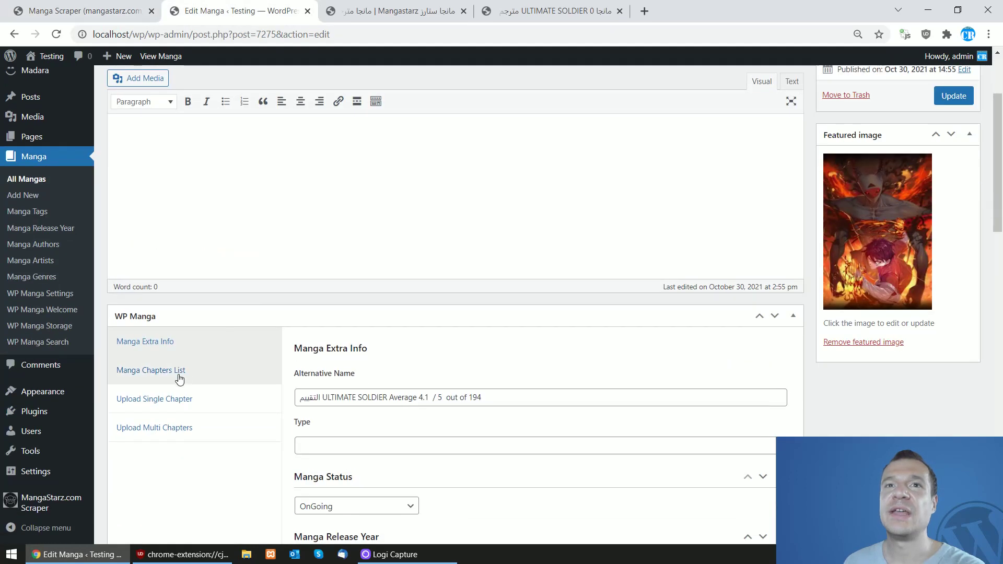
click(153, 372)
scroll(153, 371, down, 2)
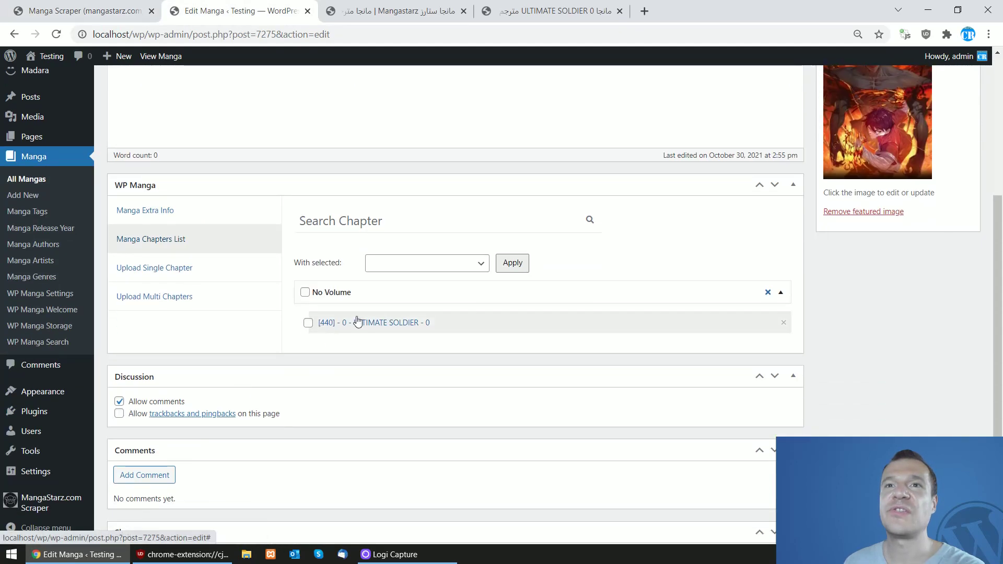
Open chapter [440] 0 of ULTIMATE SOLDIER and browse its page images.
click(83, 10)
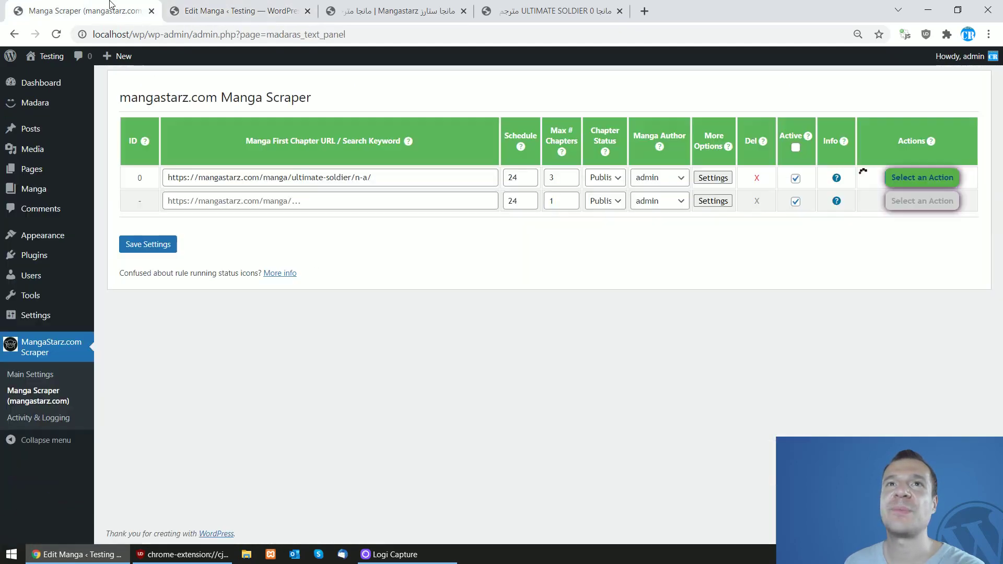
click(216, 10)
click(374, 322)
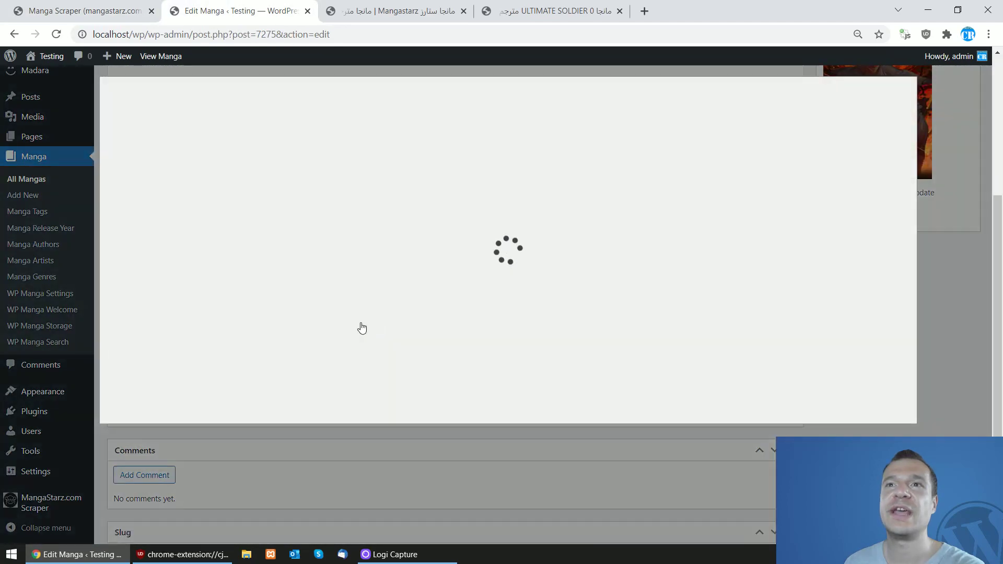
scroll(375, 359, down, 5)
scroll(627, 308, up, 4)
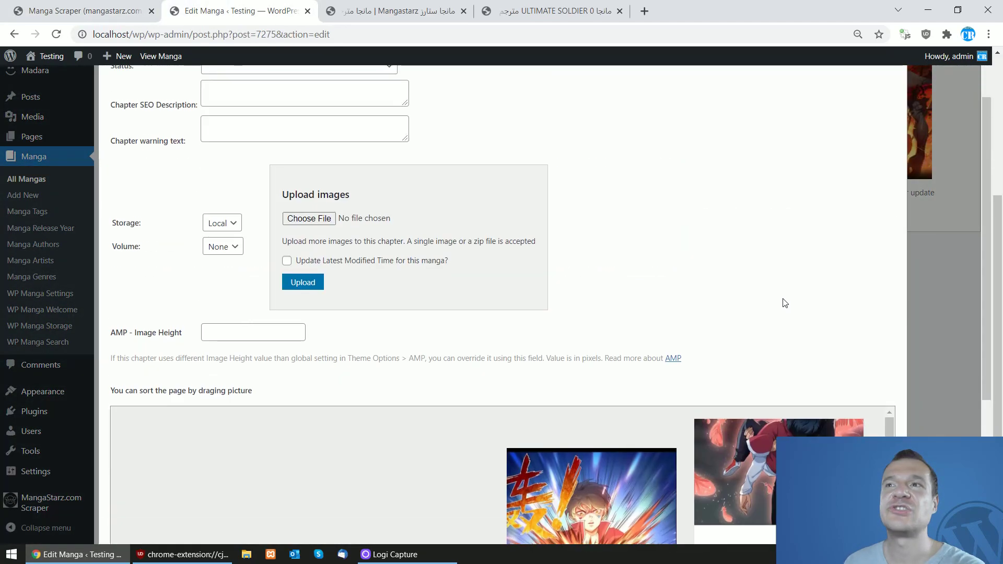
scroll(850, 342, down, 4)
scroll(888, 230, down, 2)
drag(894, 233, 916, 195)
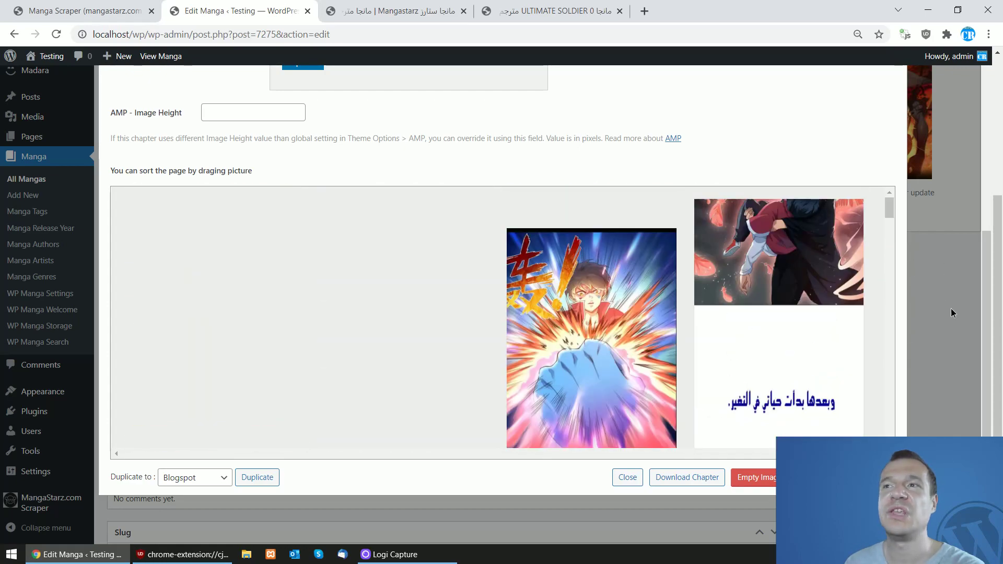
Close the chapter image viewer, check the scraper rules, and return to the edit page.
click(626, 476)
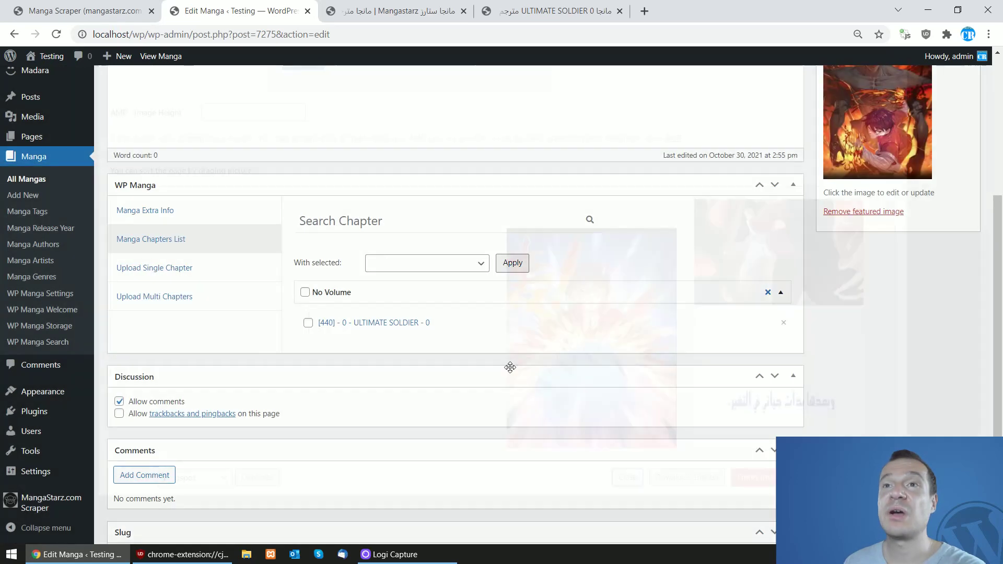
click(100, 9)
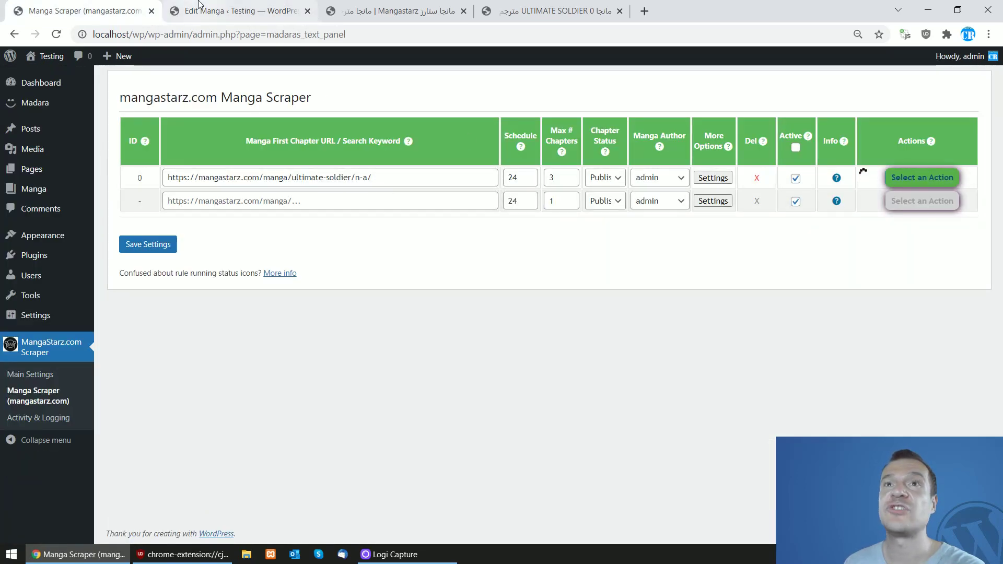
click(240, 10)
Reload ULTIMATE SOLDIER's edit page, view its chapter list, and check the rule's run status.
click(58, 37)
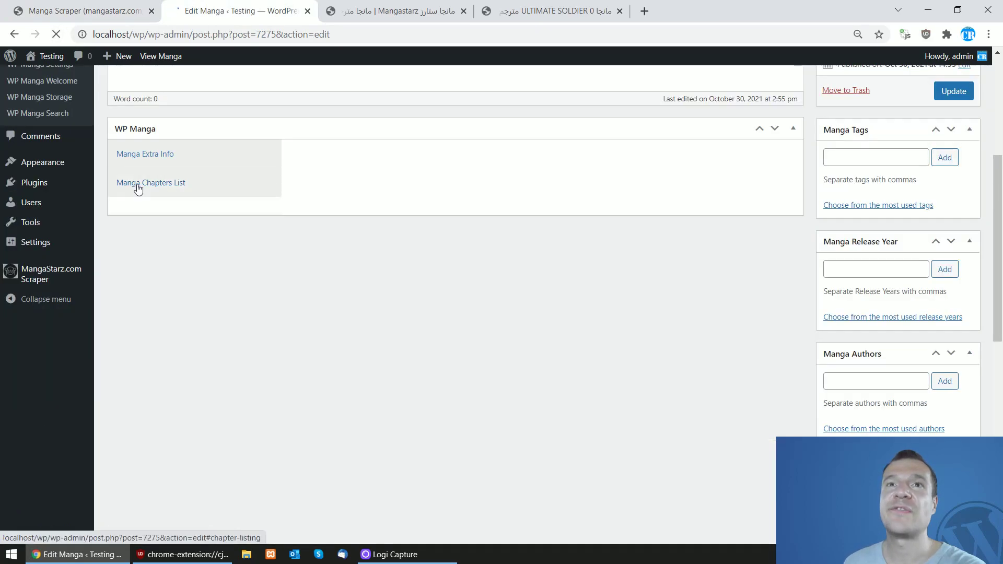
click(138, 184)
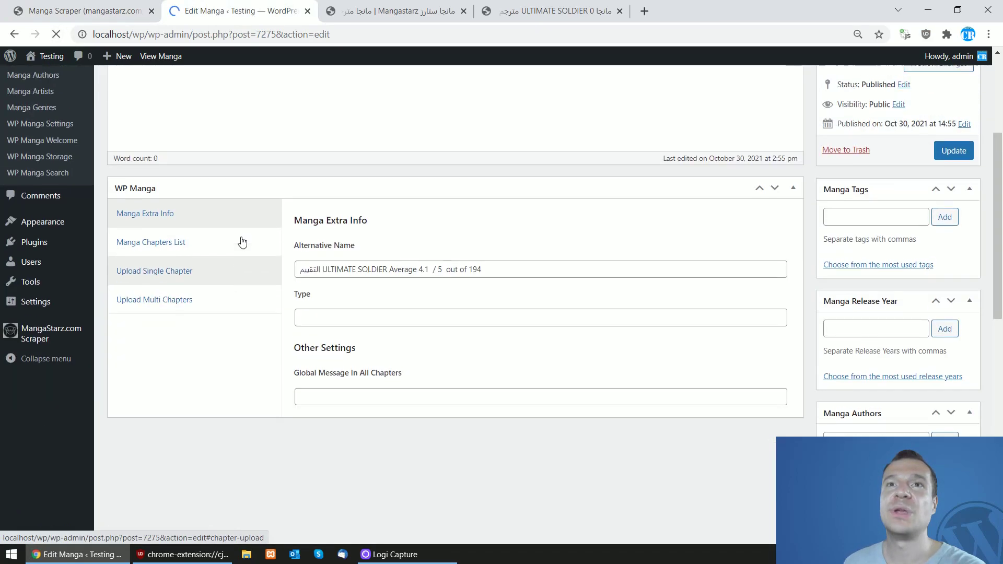
scroll(240, 356, up, 3)
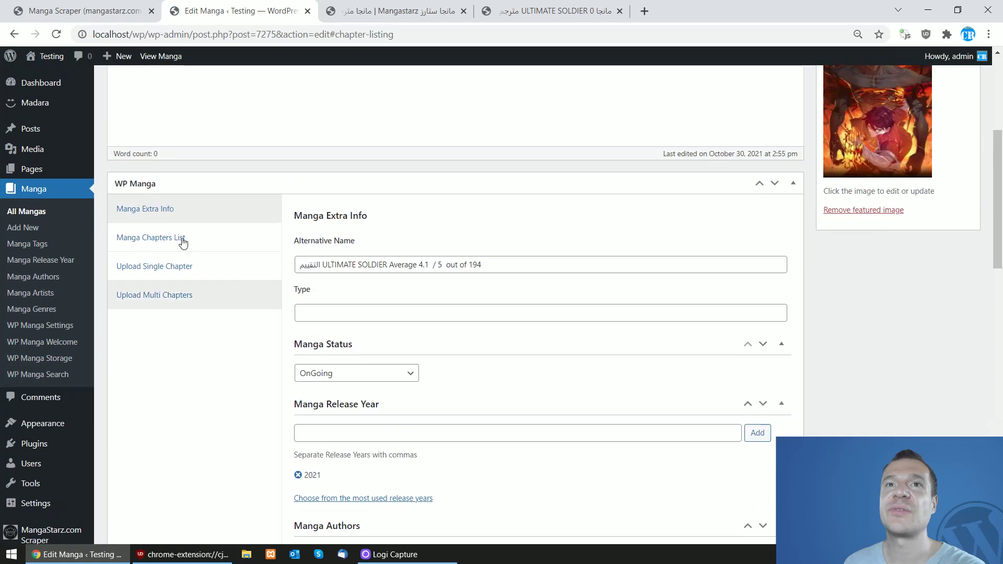
click(174, 236)
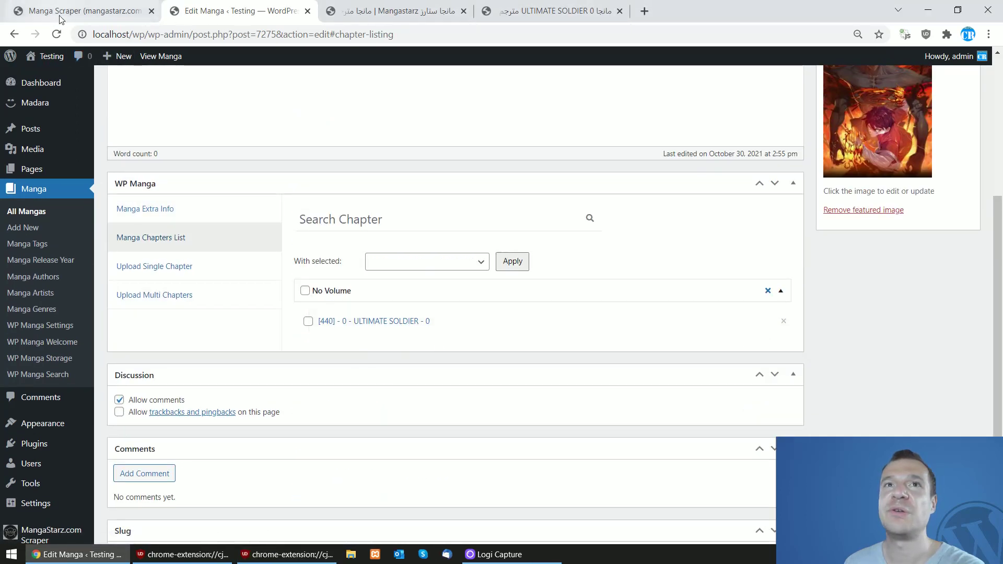
click(79, 11)
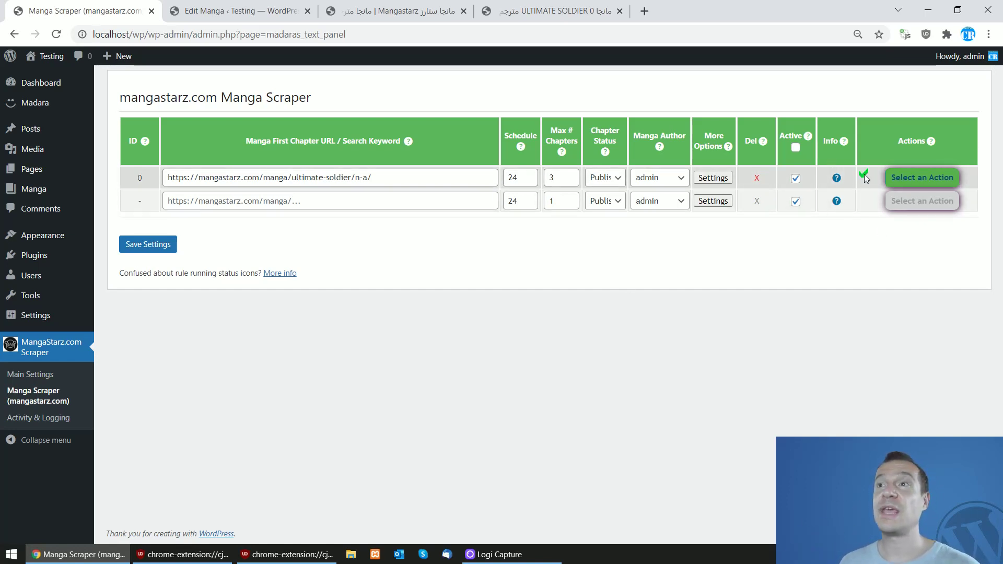
click(241, 10)
Reload to see chapters [440], [441], [442] and inspect chapter 1's page images.
click(57, 34)
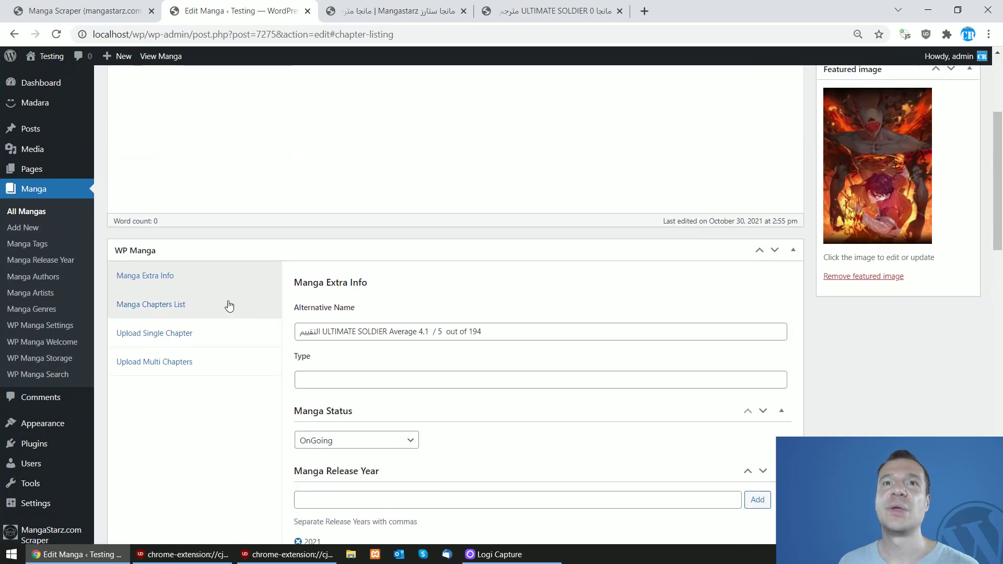
click(209, 303)
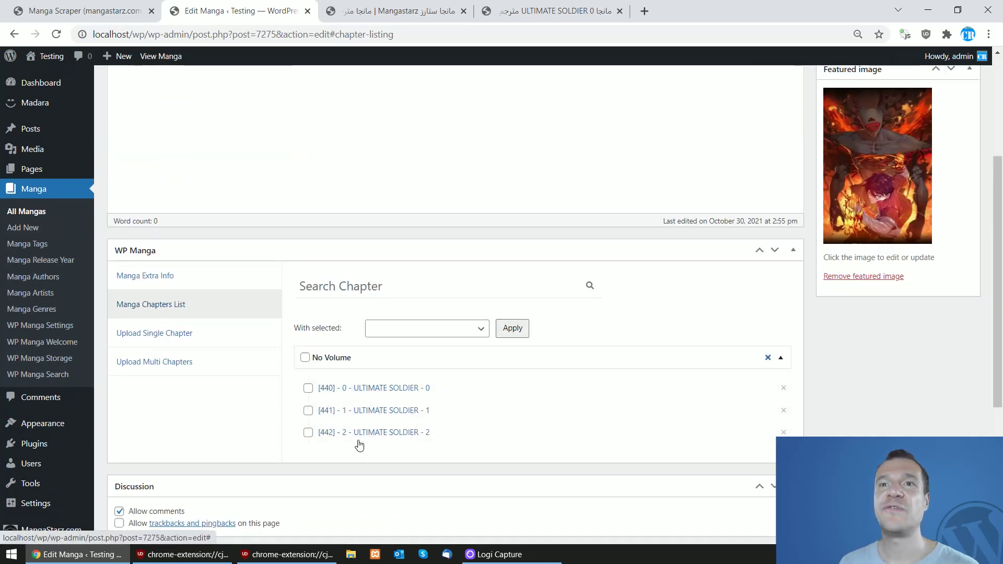
click(356, 410)
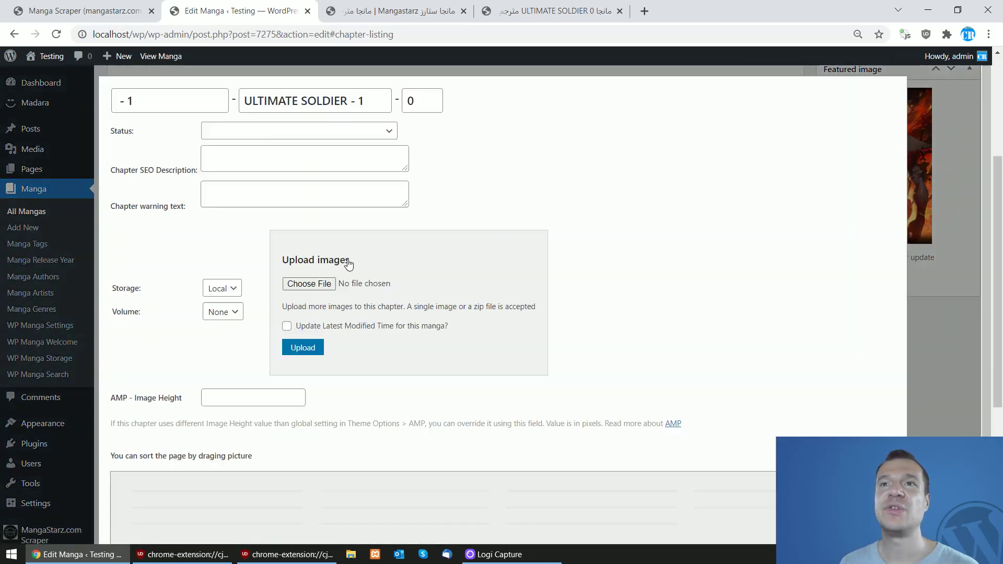
scroll(344, 288, down, 3)
scroll(345, 289, down, 1)
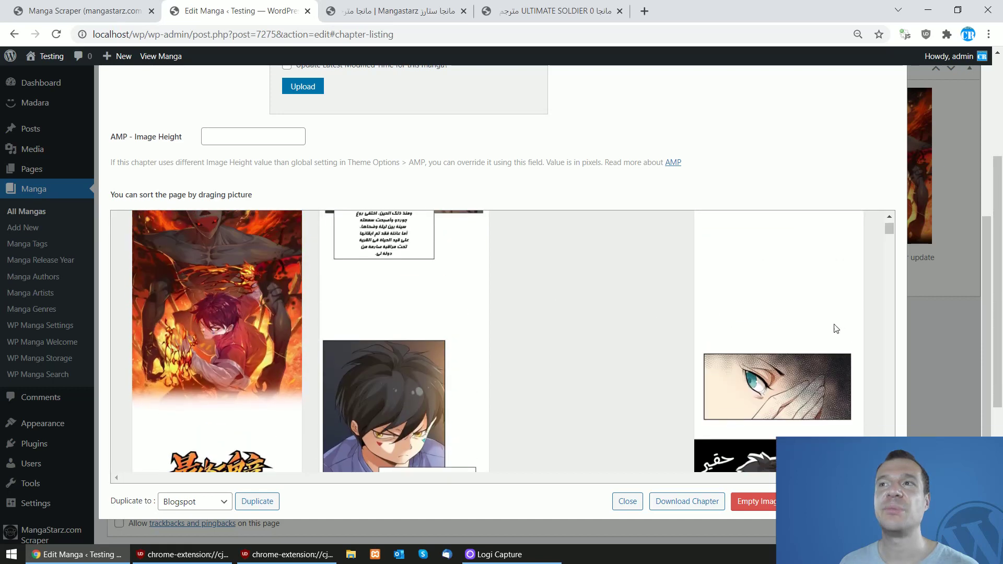
scroll(834, 344, up, 3)
click(942, 317)
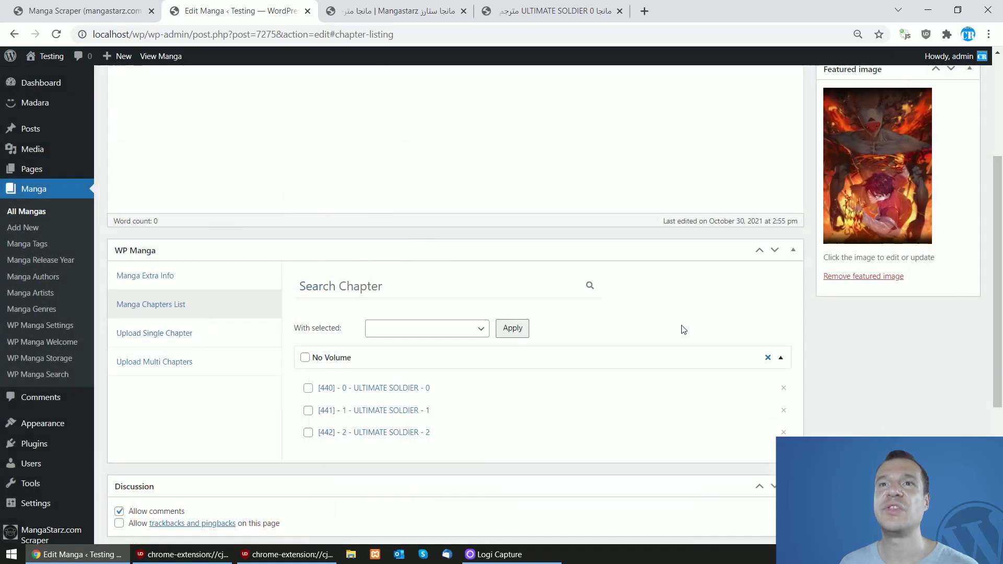
scroll(412, 327, up, 3)
click(68, 8)
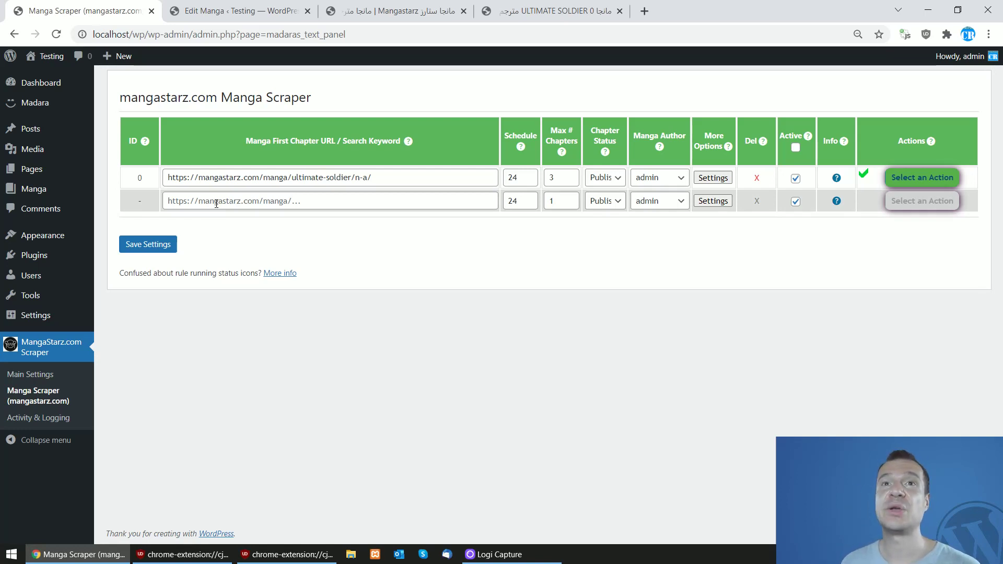
Enter the search keyword 'warrior' in the new rule's empty URL/keyword field.
click(216, 204)
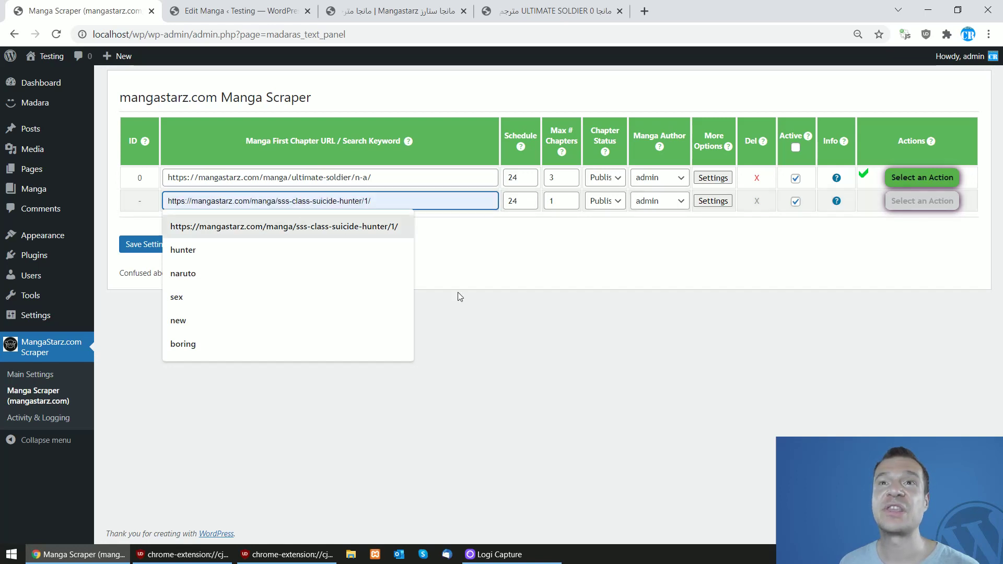
click(257, 217)
click(247, 200)
text(warr)
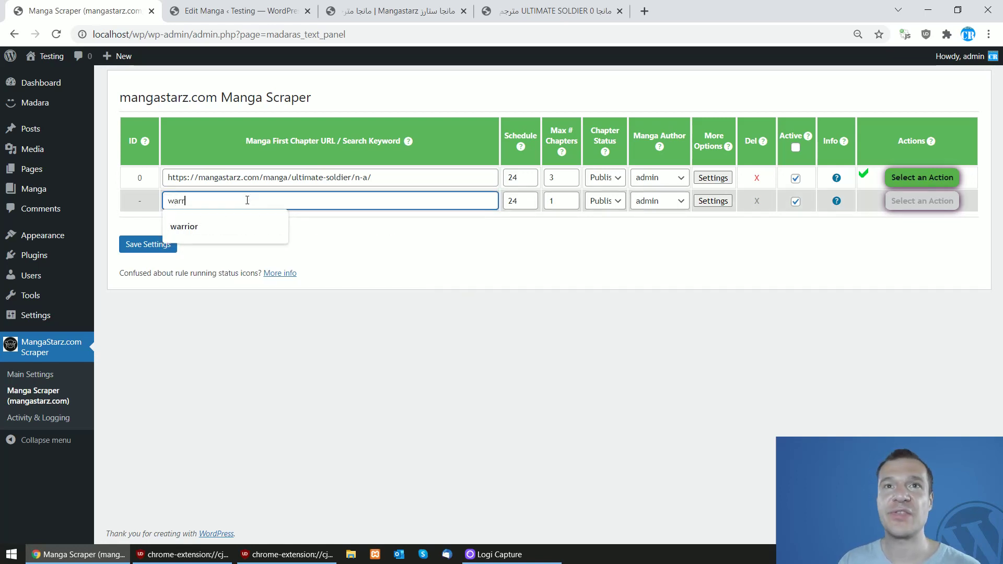
text(iro)
key(BackSpace)
key(BackSpace)
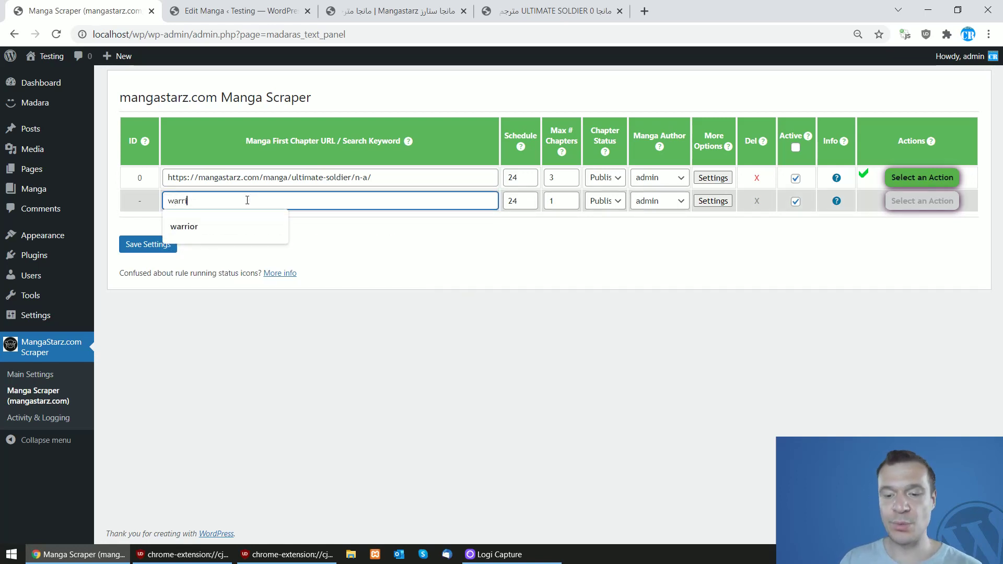
text(or)
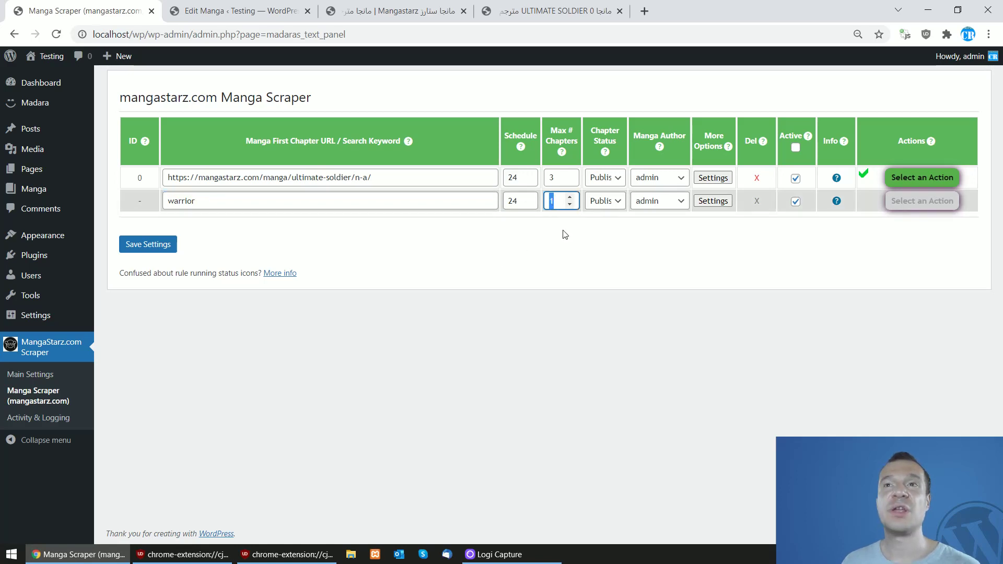
Set the rule's Maximum Number Of Manga to Scrape to 2 and save the warrior rule.
click(704, 201)
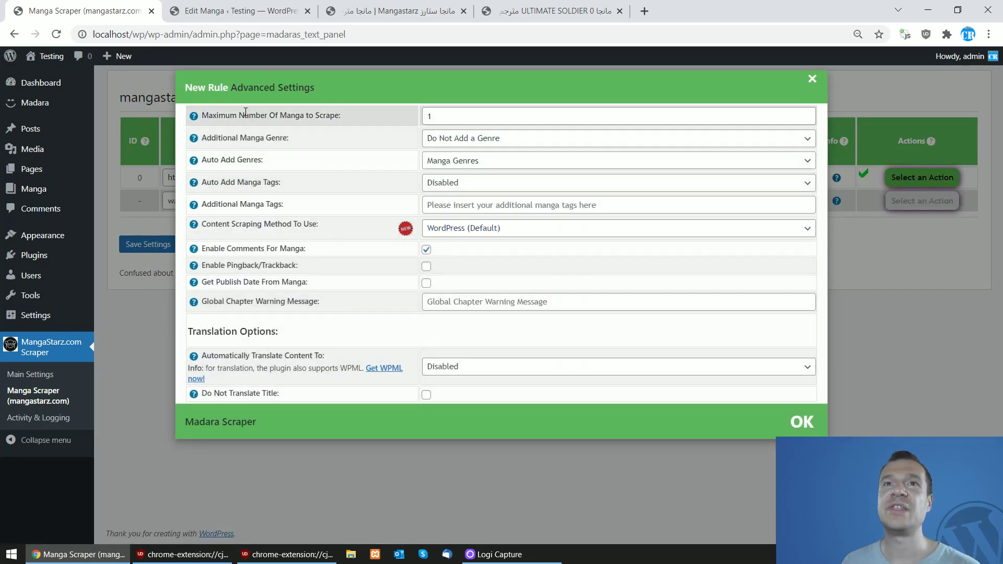
key(Escape)
click(705, 202)
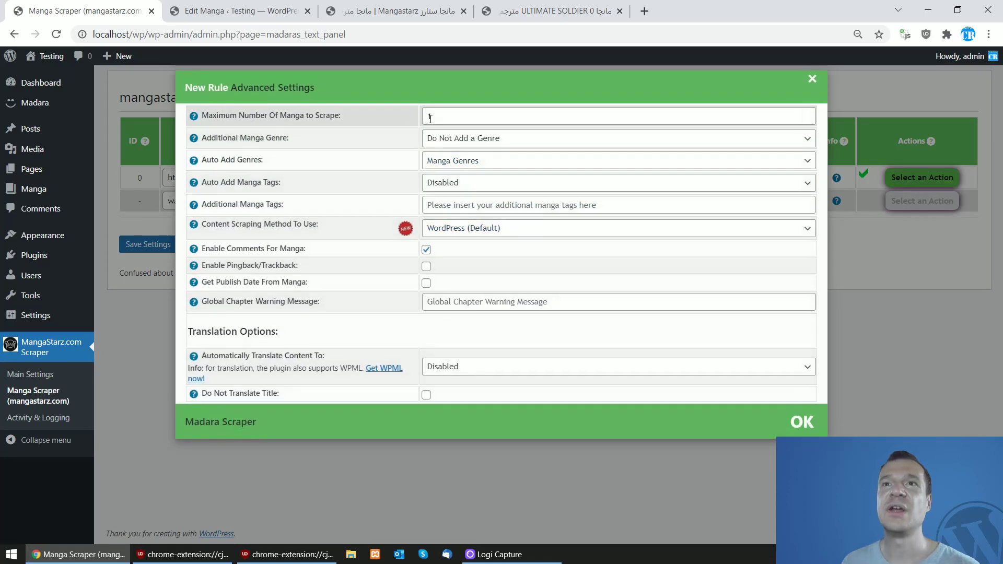
drag(207, 116, 340, 116)
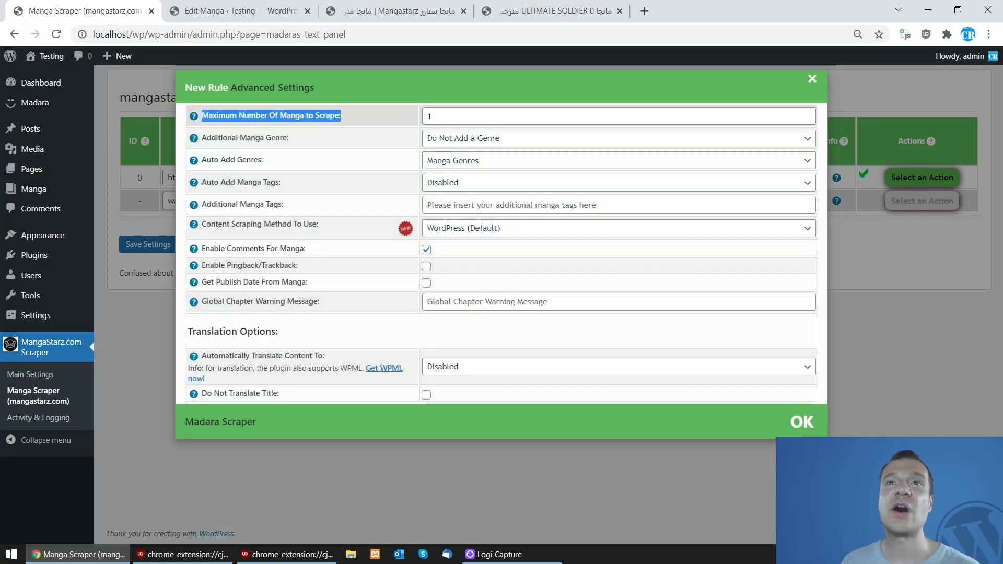
click(428, 118)
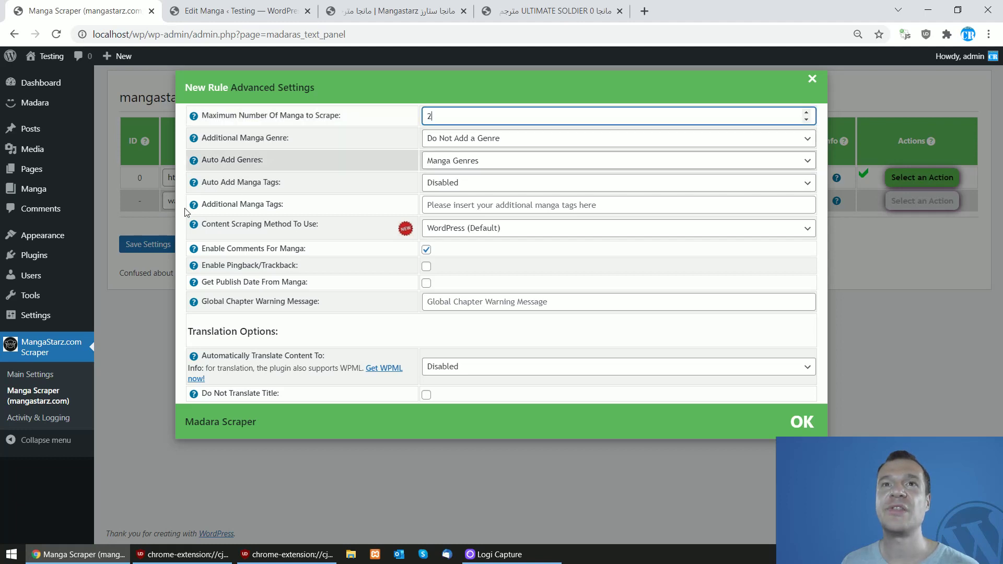
click(153, 239)
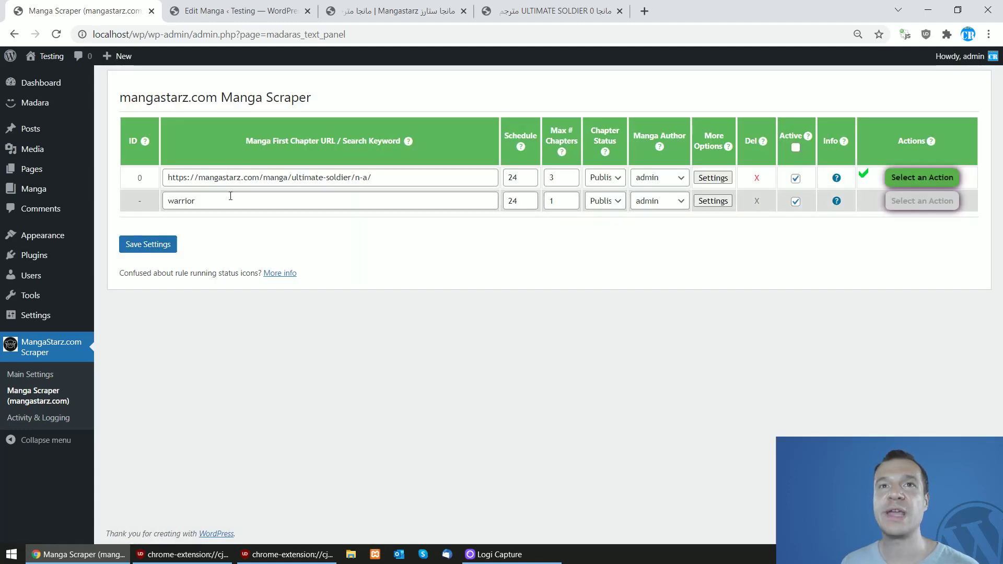
click(156, 245)
Run the warrior rule (row 1) now and confirm.
click(922, 200)
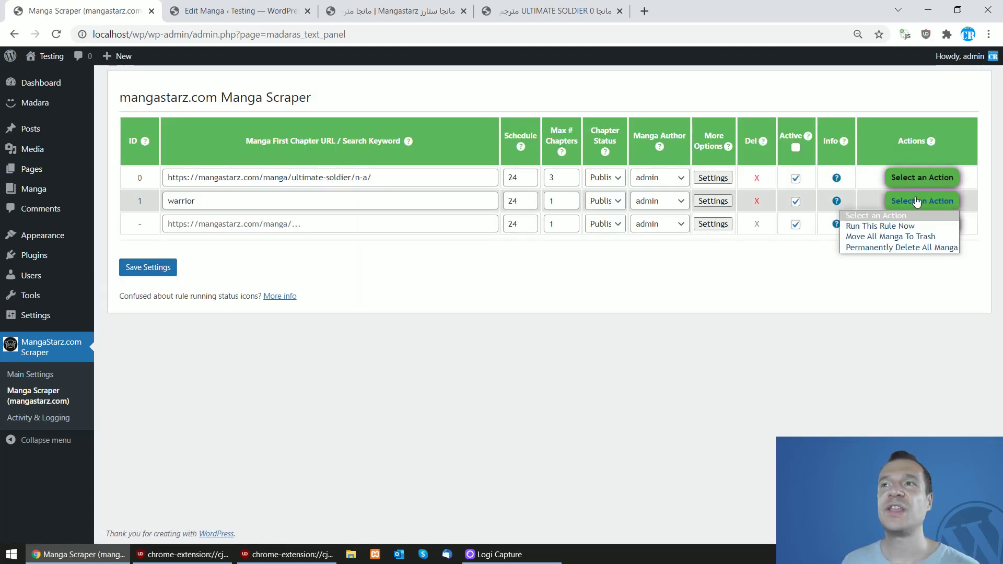
click(888, 224)
key(Return)
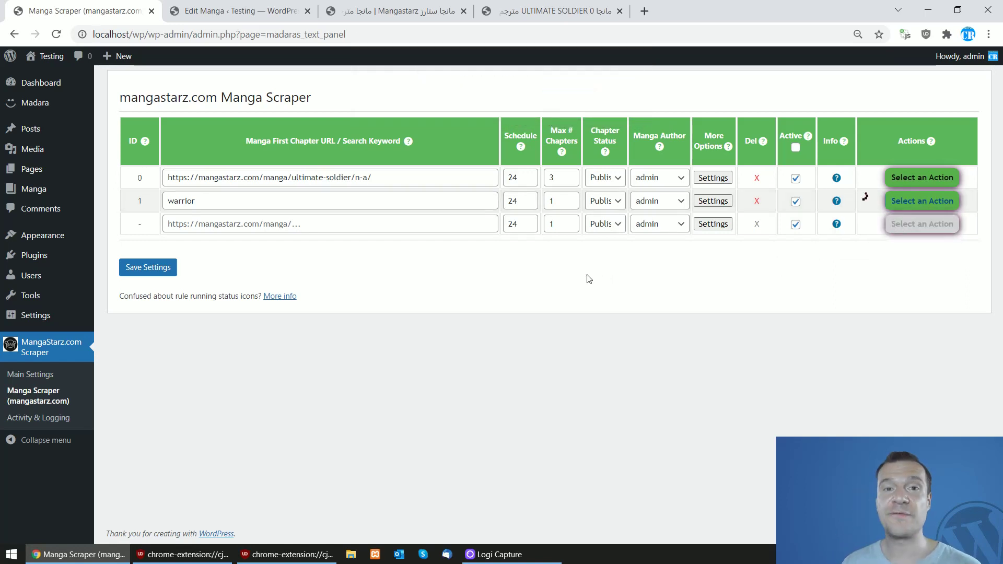
Leave the warrior rule's max chapters at 1 and open the Manga list in a new tab.
double_click(552, 201)
click(538, 273)
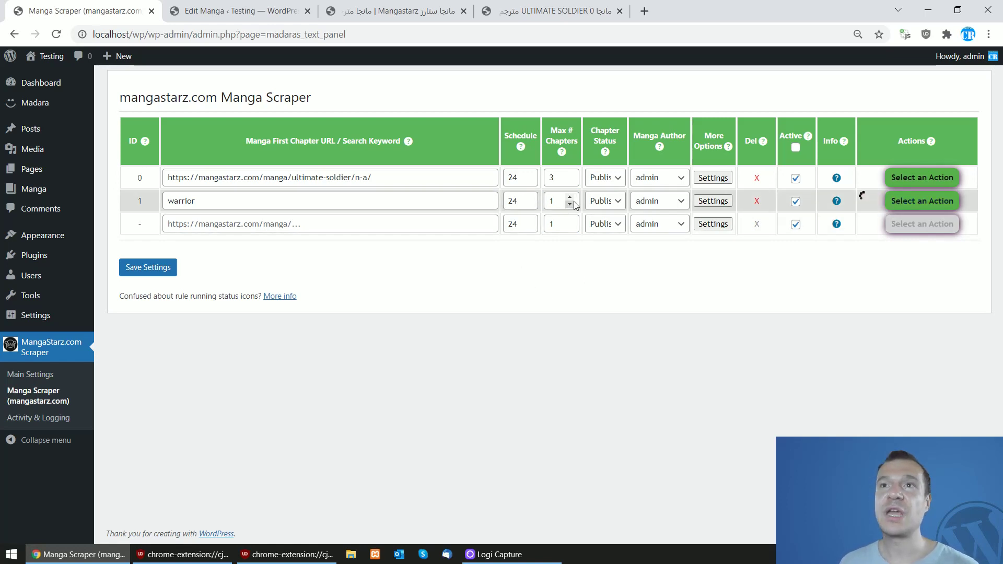
click(557, 205)
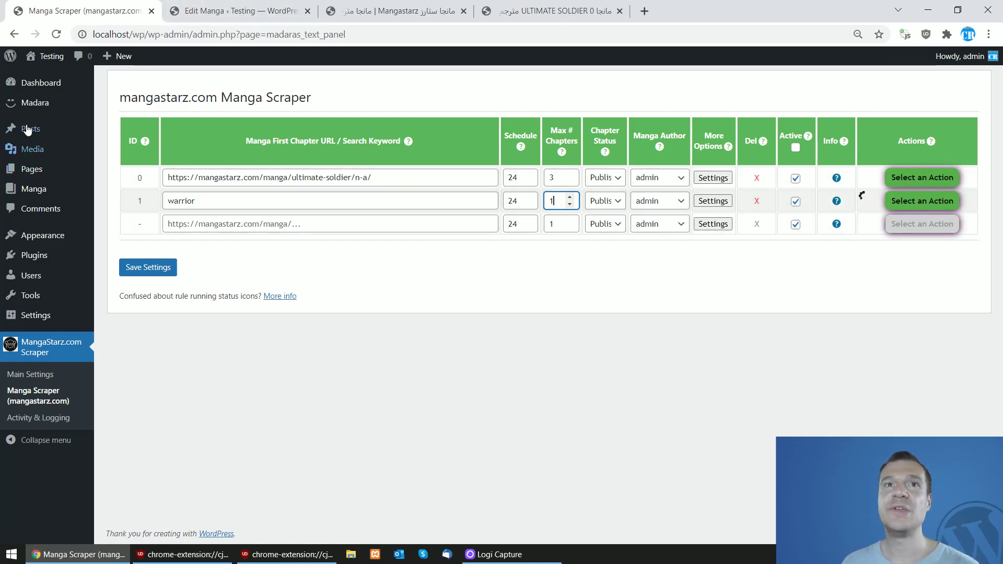
middle_click(33, 188)
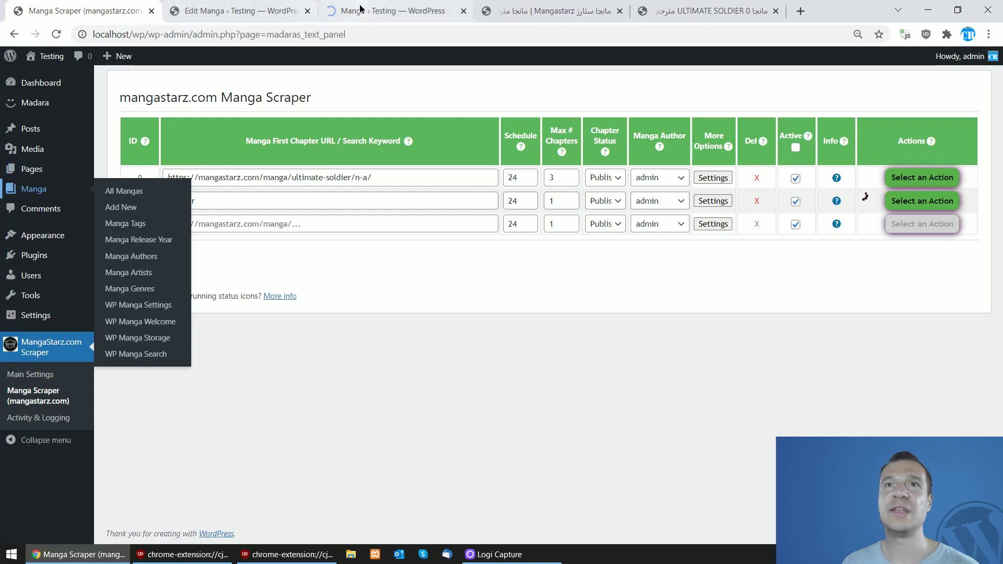
In the Manga list, view The Warrior From The Golden Days' chapter list, then return to All Mangas.
key(ctrl+3)
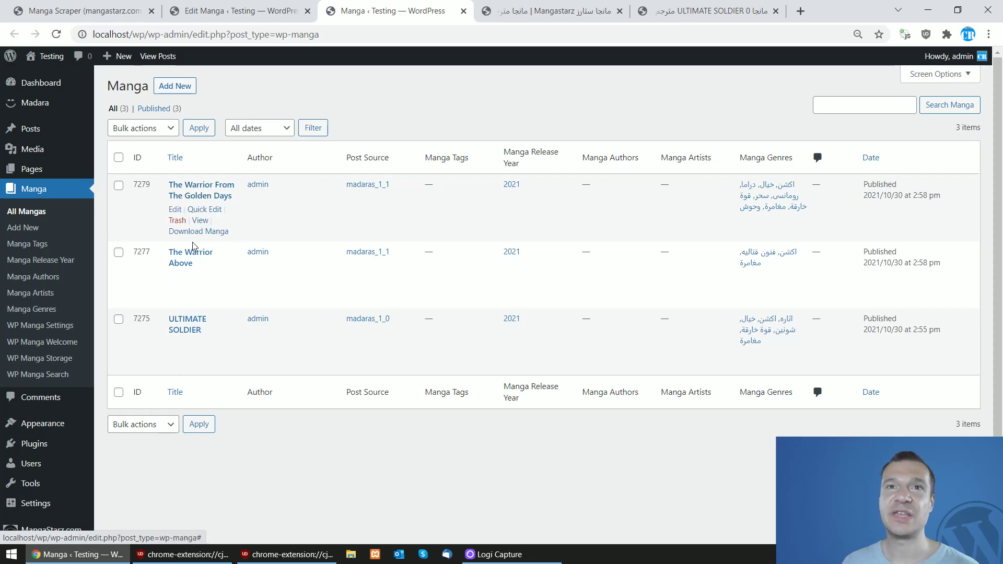
key(ctrl+1)
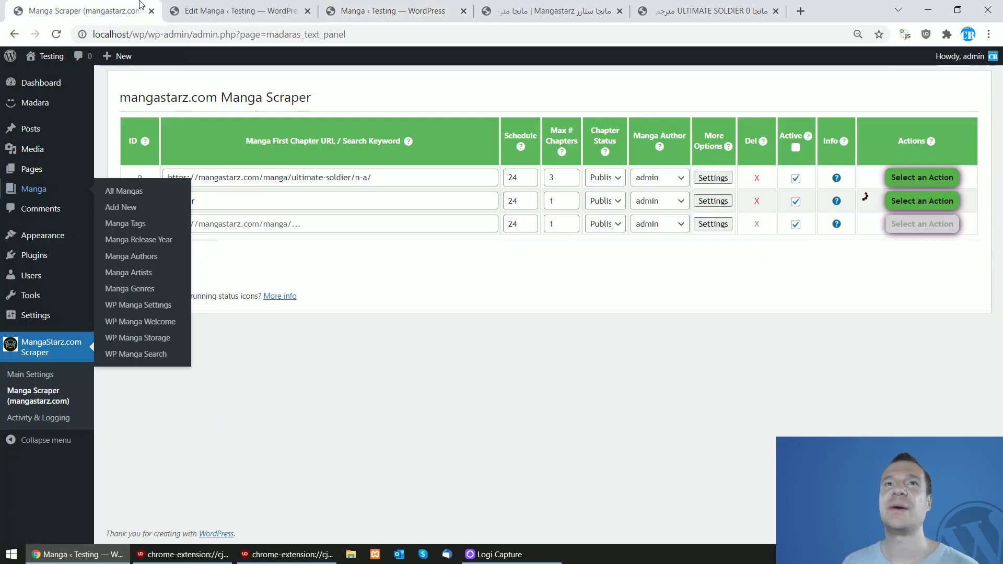
key(ctrl+3)
click(211, 201)
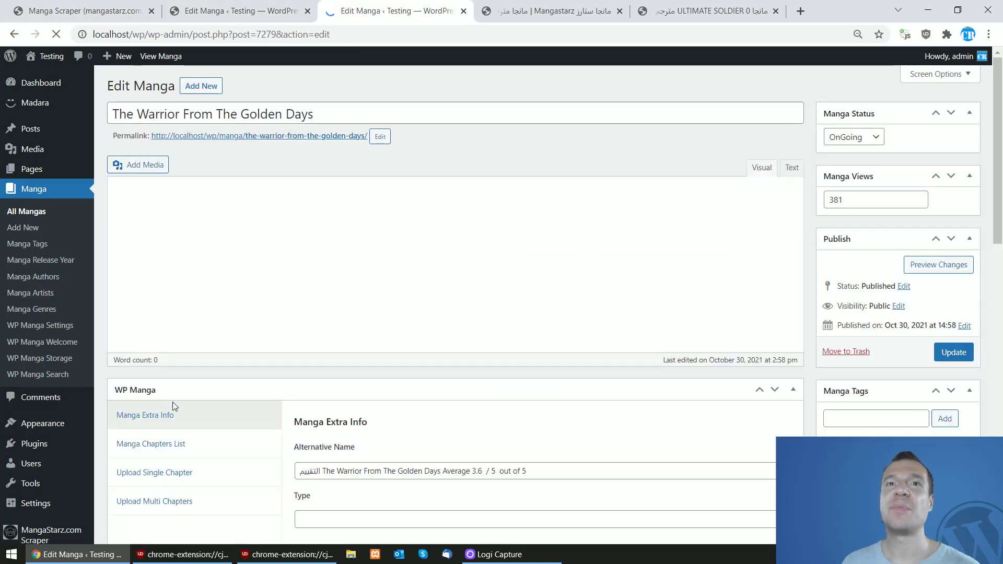
click(162, 446)
click(176, 374)
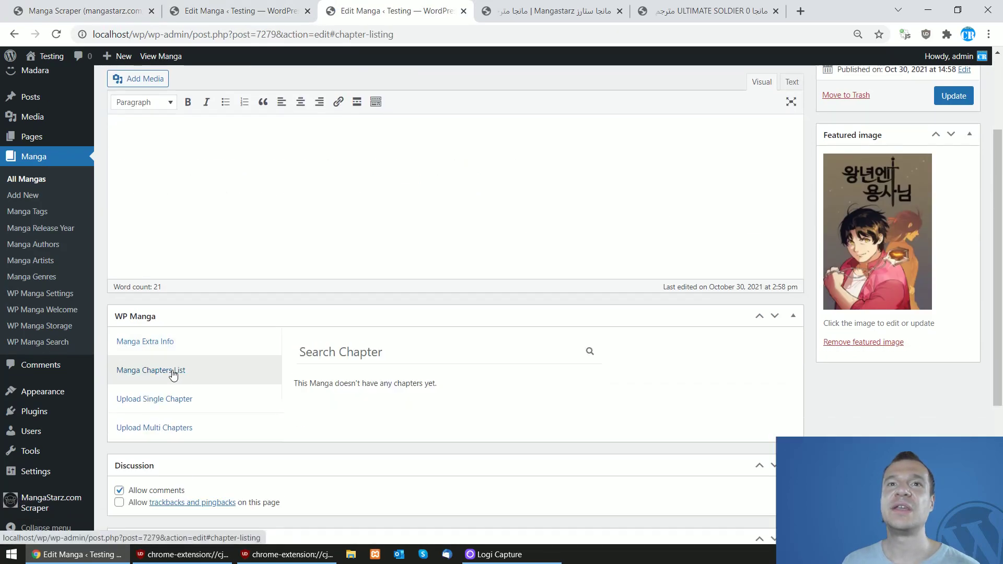
scroll(351, 331, down, 1)
click(46, 159)
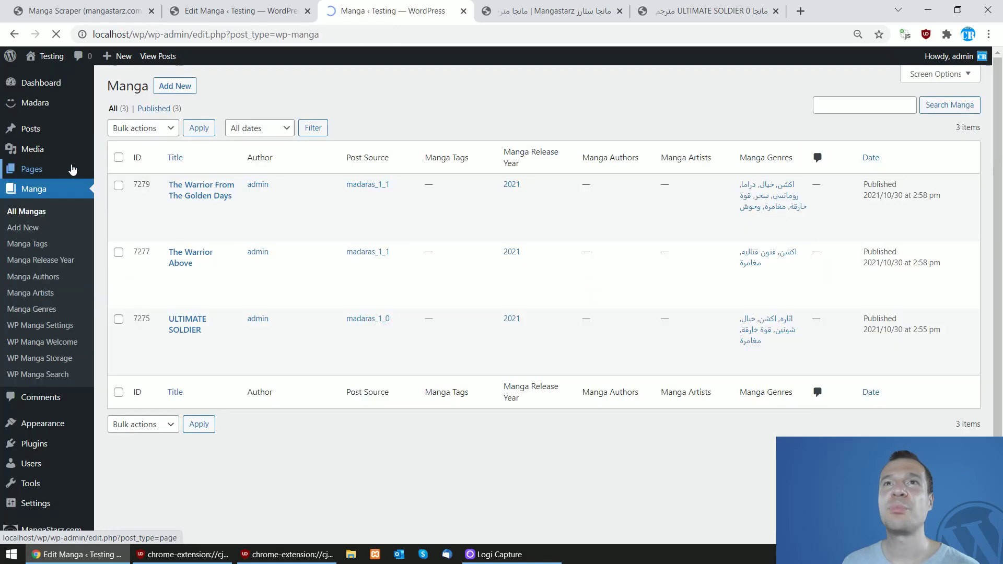
Open The Warrior Above, view chapter [443]'s page images, and close the viewer.
click(184, 258)
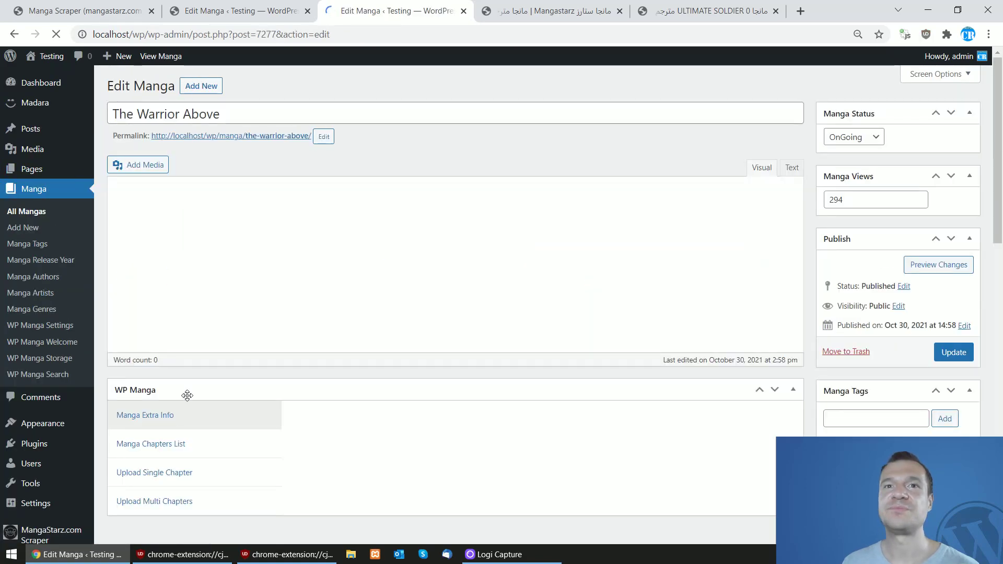
click(171, 443)
scroll(204, 409, down, 2)
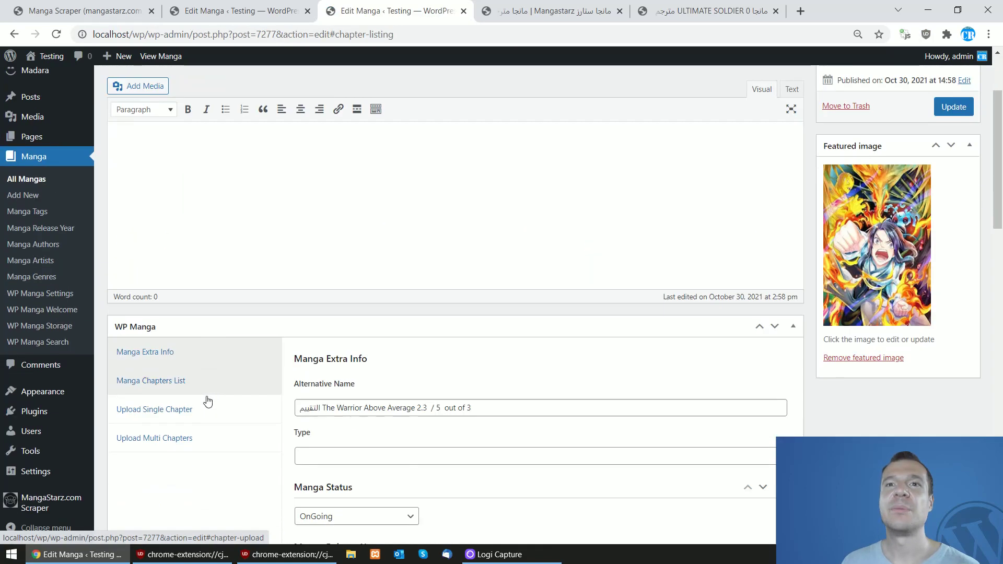
click(139, 370)
click(341, 453)
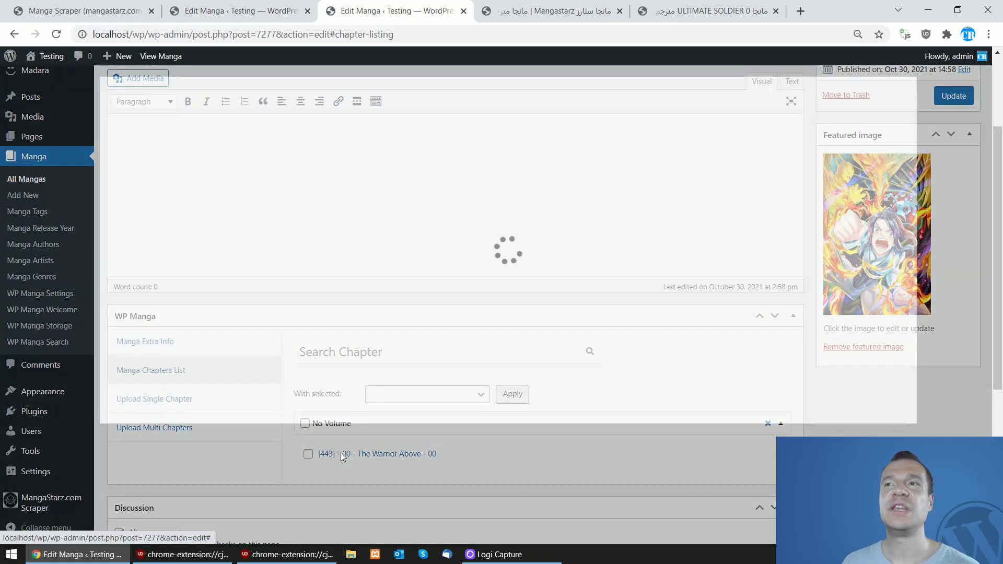
scroll(390, 399, down, 5)
scroll(390, 399, down, 3)
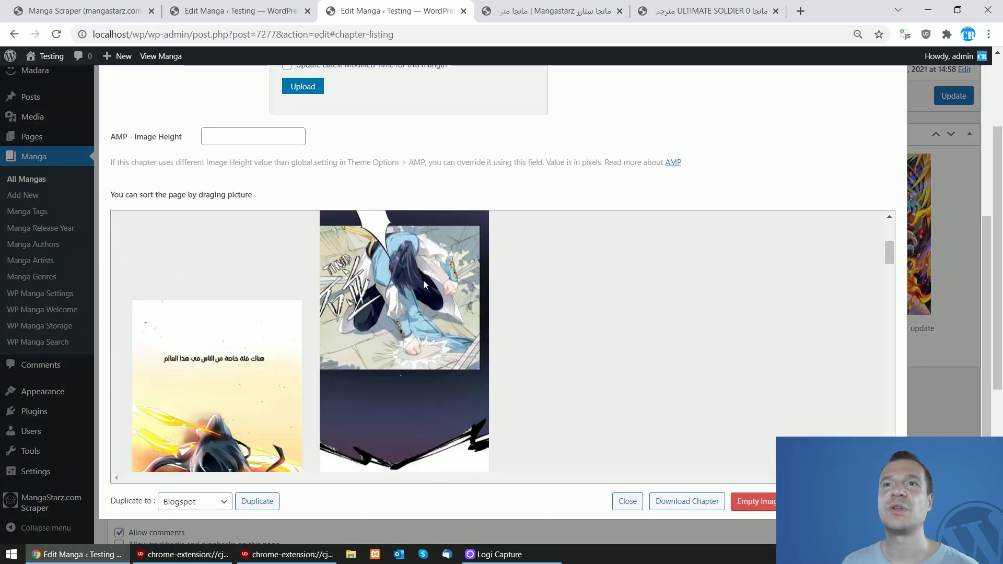
scroll(868, 255, down, 5)
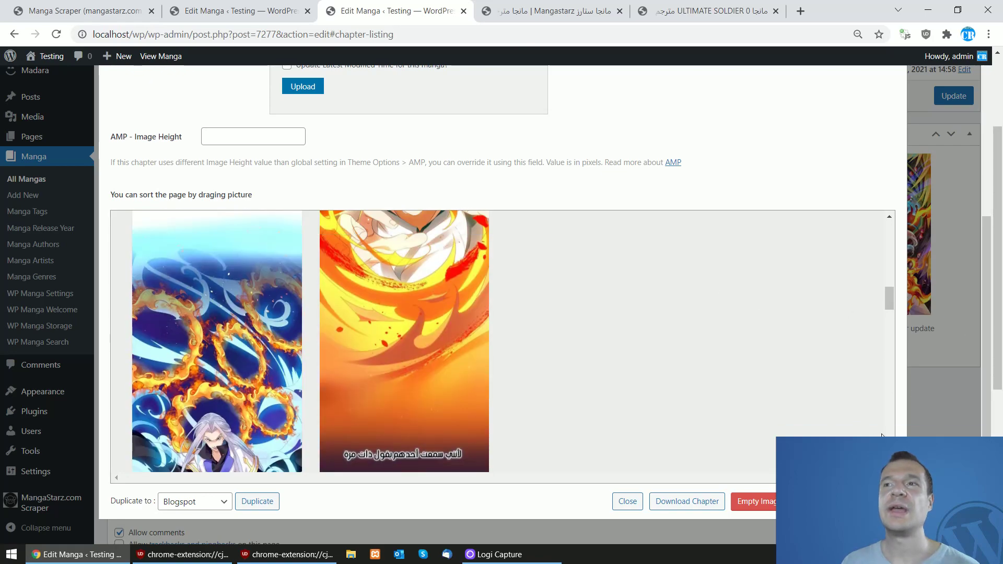
click(627, 501)
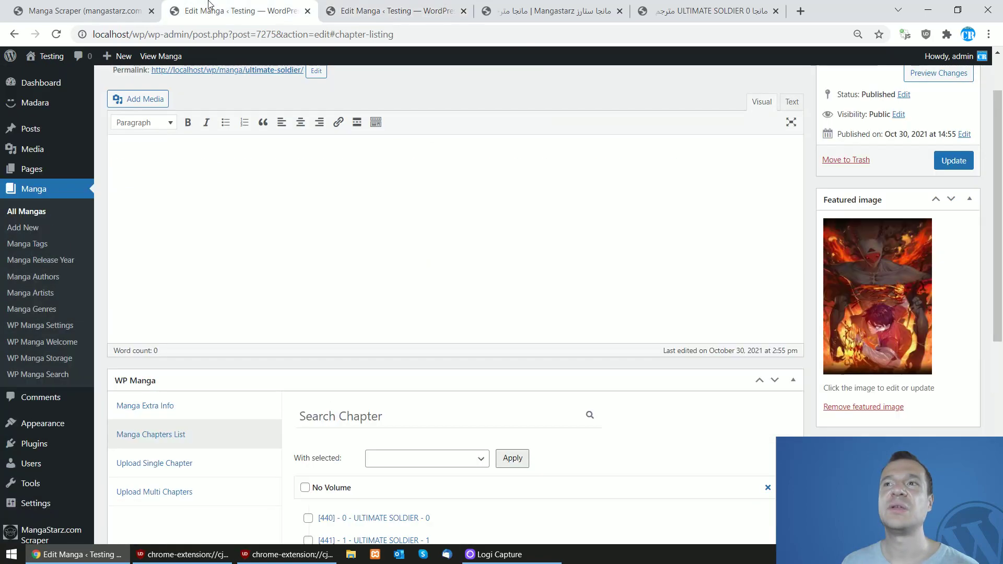
Inspect rule 0's ULTIMATE SOLDIER manga URL and rule 1's search keyword warrior.
click(86, 6)
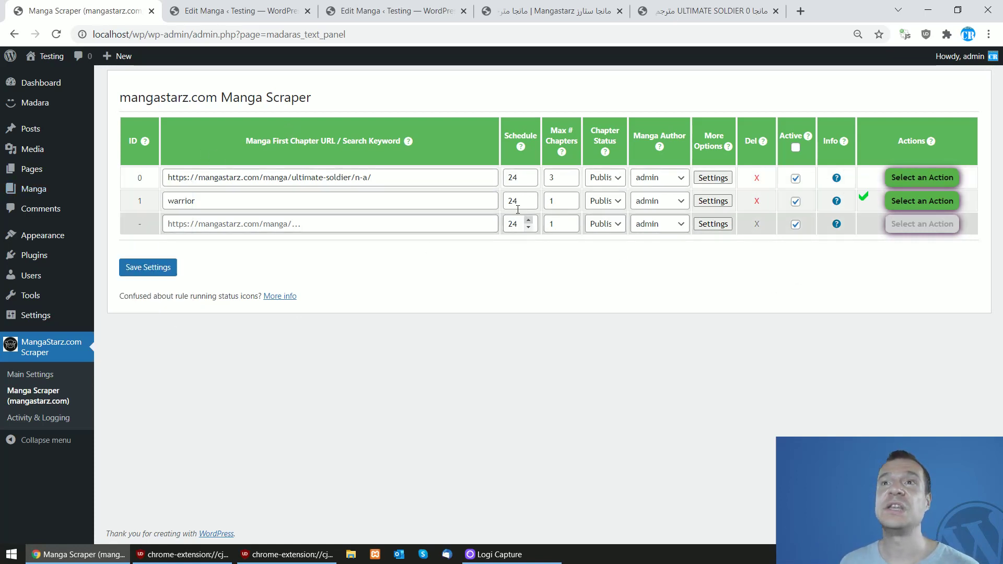
triple_click(331, 180)
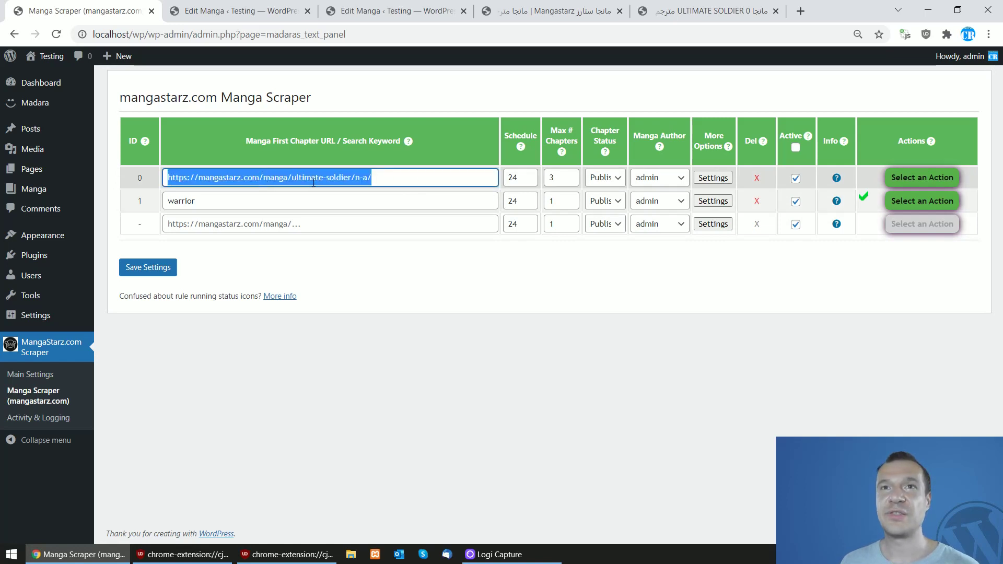
double_click(348, 178)
click(361, 177)
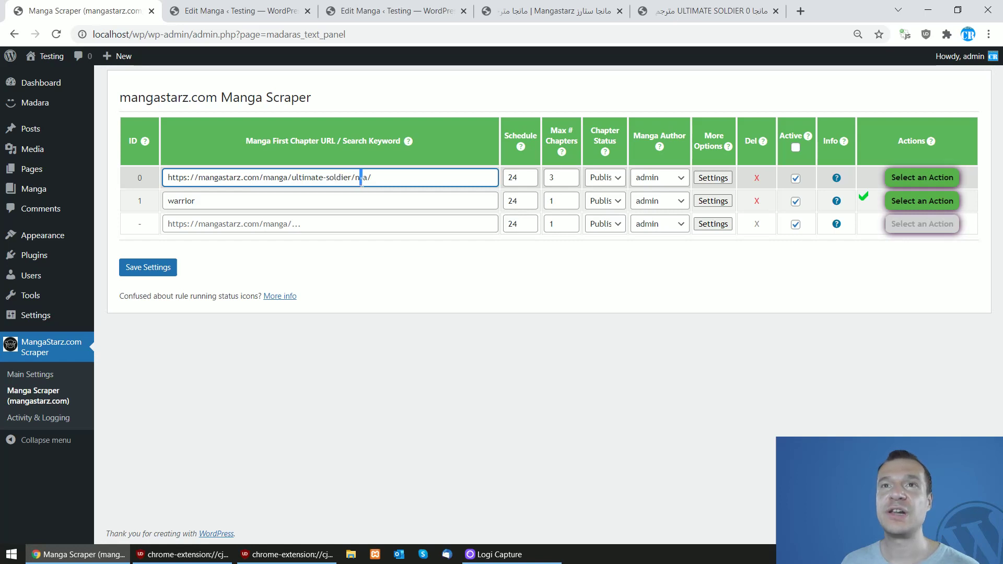
triple_click(361, 178)
drag(373, 178, 166, 177)
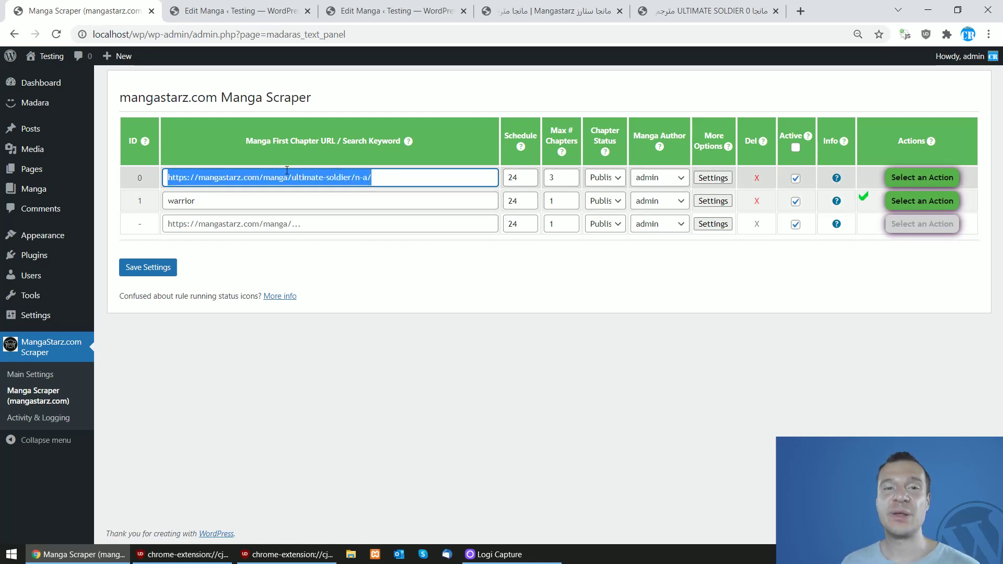
drag(195, 200, 174, 200)
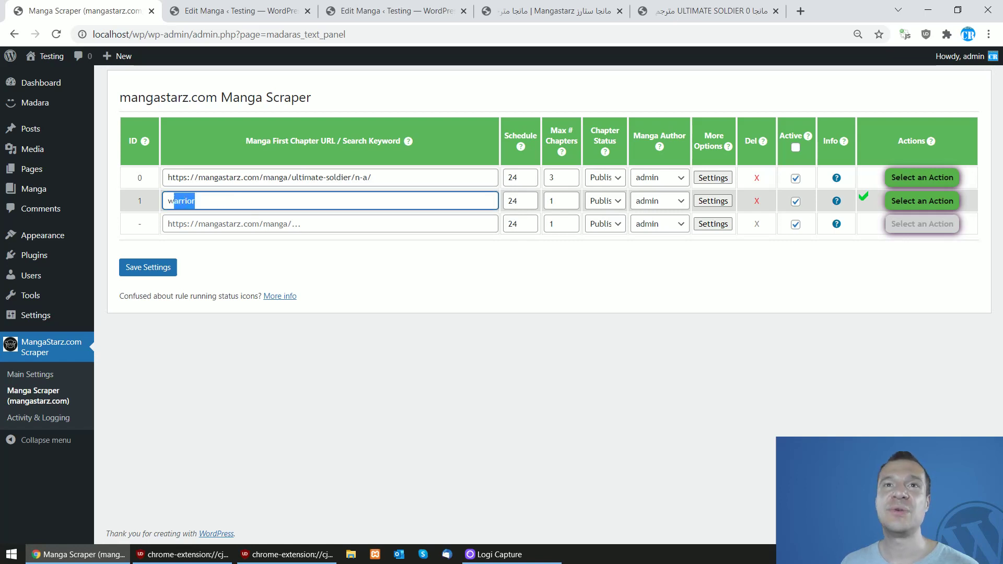
click(204, 202)
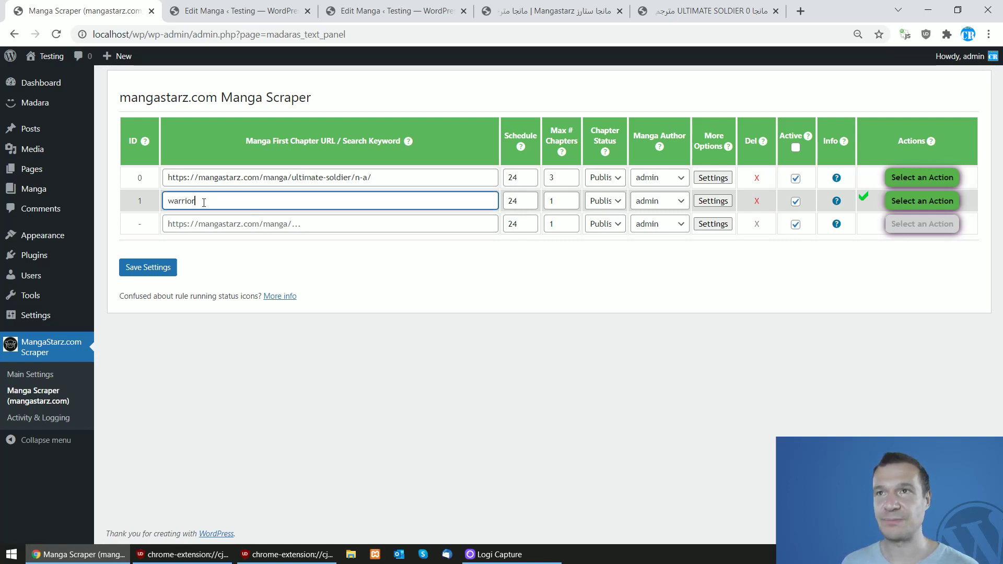
Confirm rule 0's schedule 24, max chapters 3, Published status and admin author, and open its Settings.
double_click(513, 178)
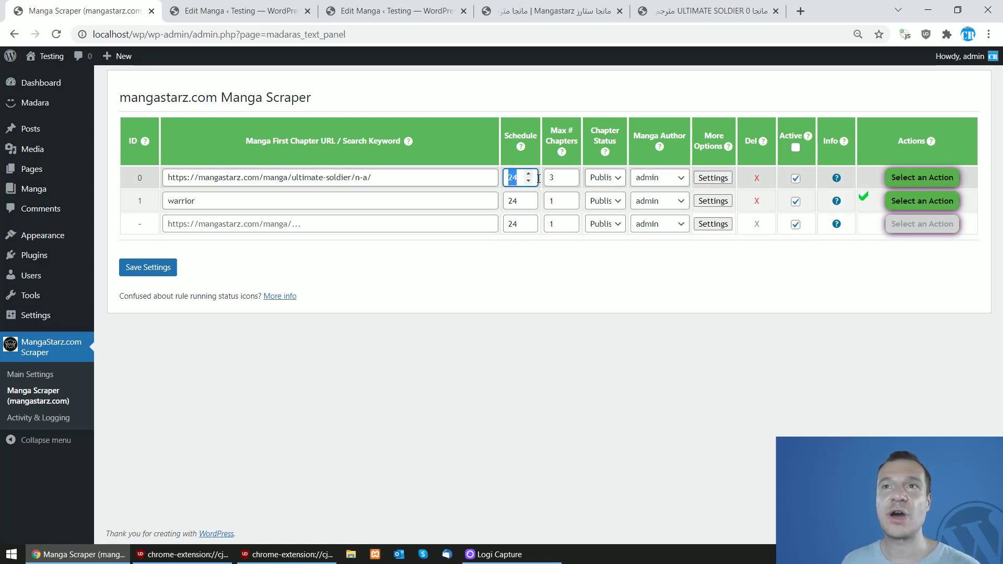
double_click(555, 173)
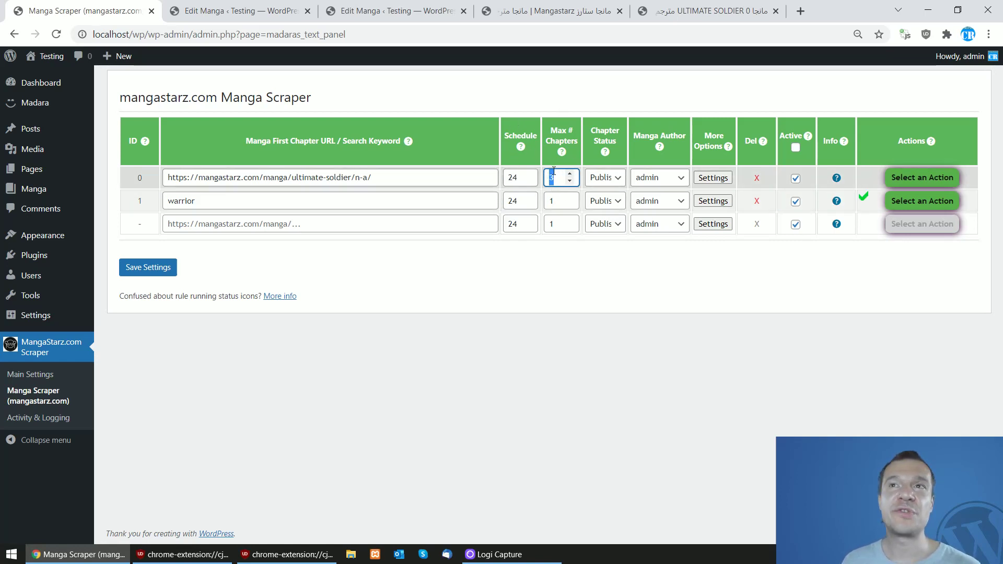
click(600, 178)
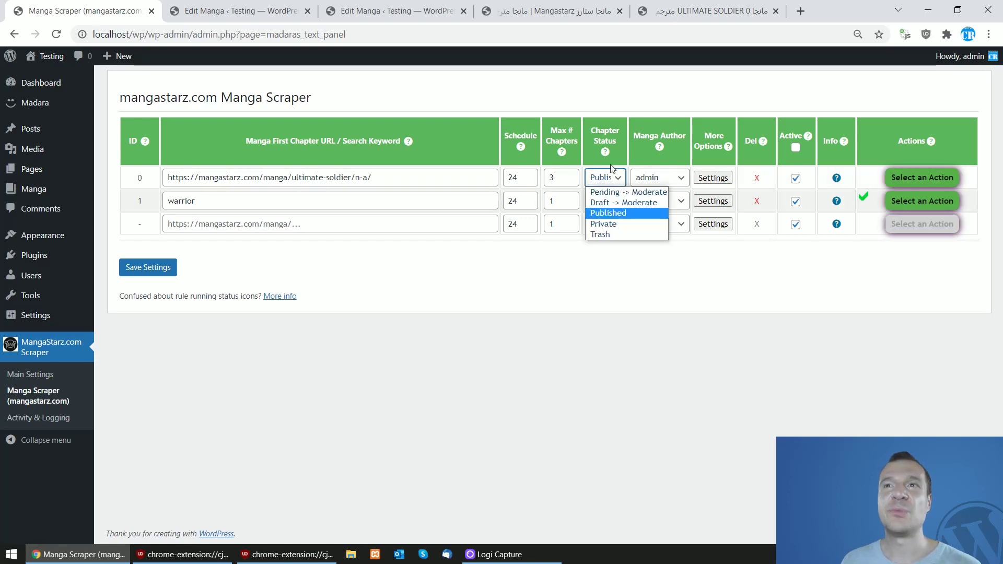
click(607, 213)
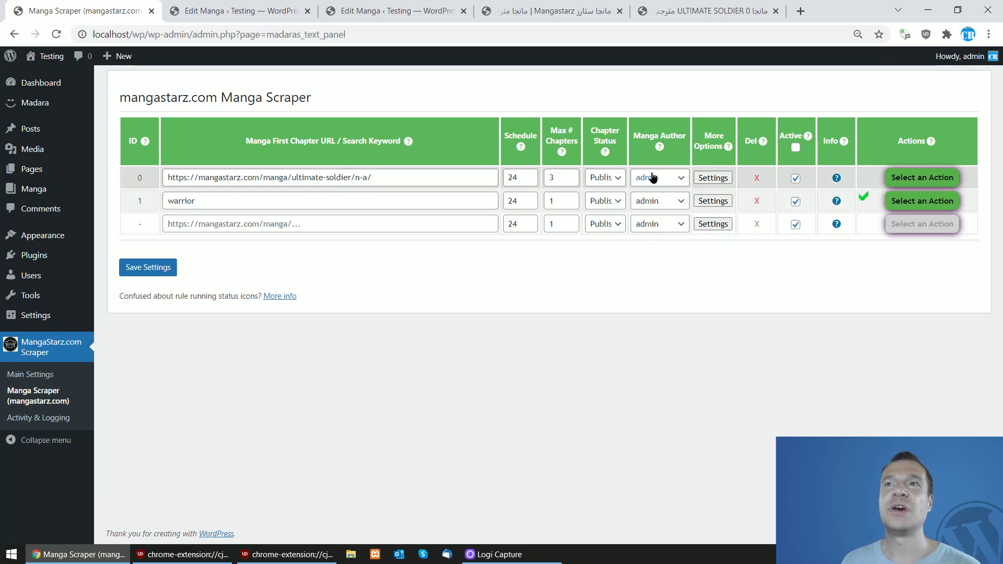
click(647, 178)
click(646, 193)
click(713, 177)
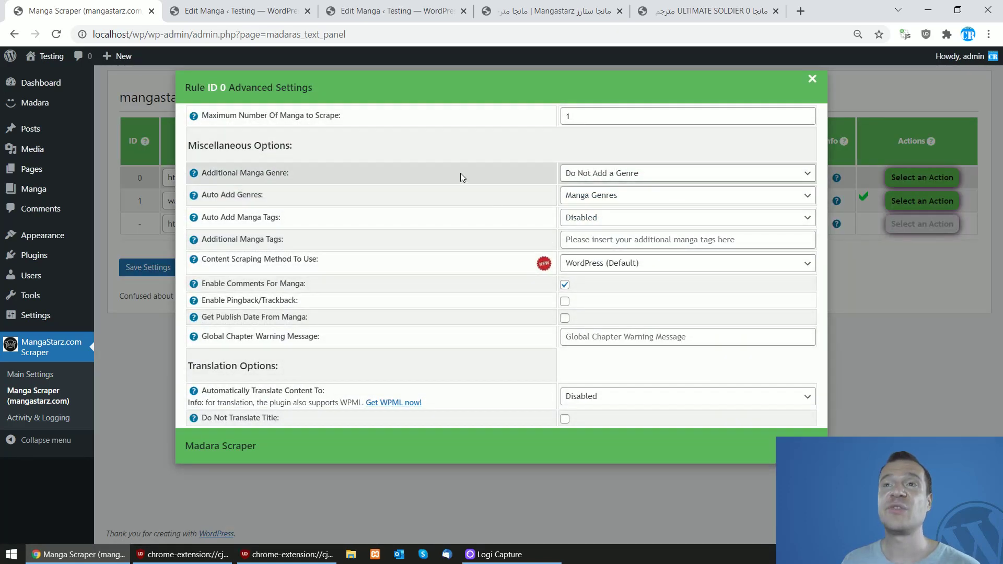
Review rule 0's genre and tag options, keeping Do Not Add a Genre, Manga Genres and tags Disabled.
drag(212, 175, 284, 173)
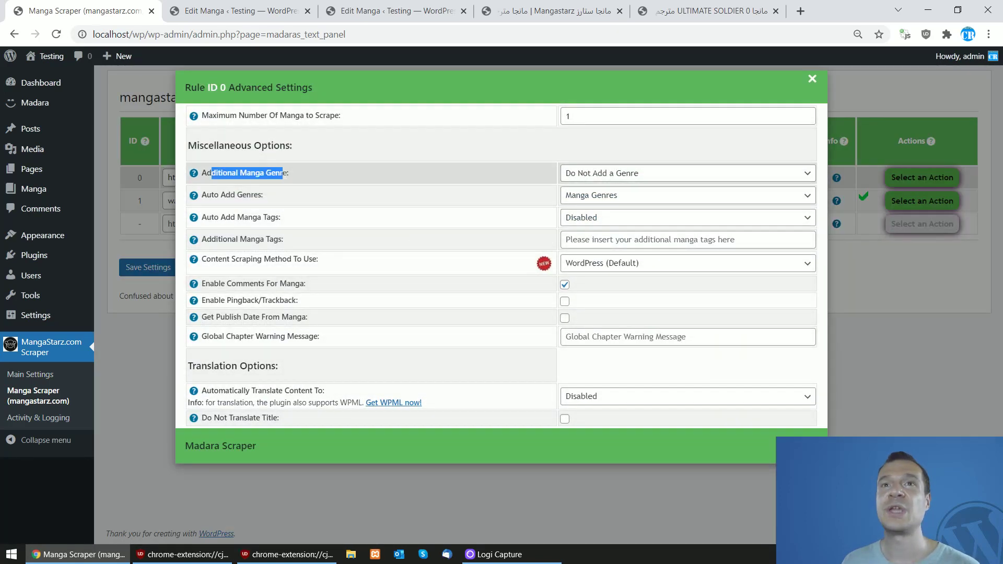
click(585, 175)
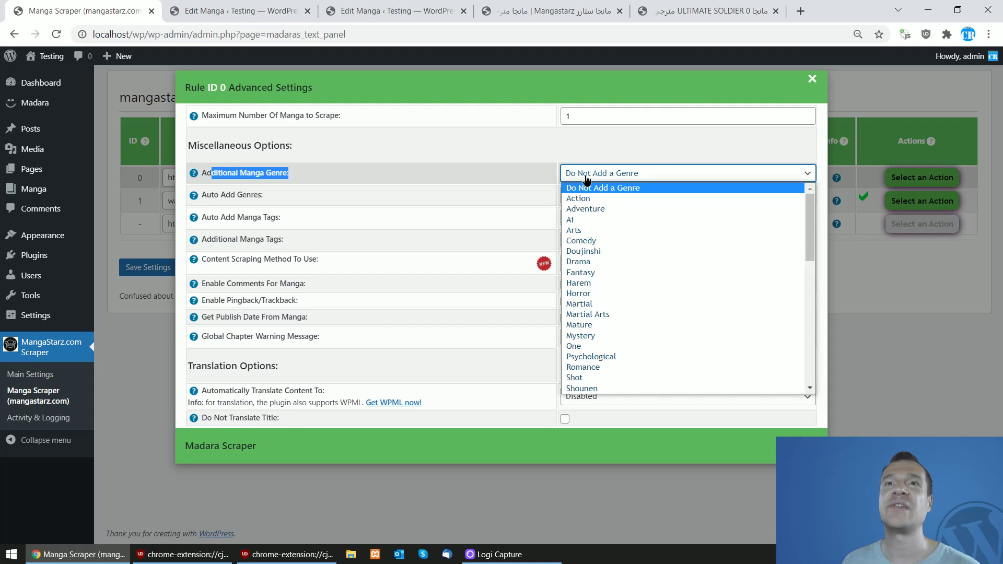
click(586, 178)
click(239, 197)
click(566, 206)
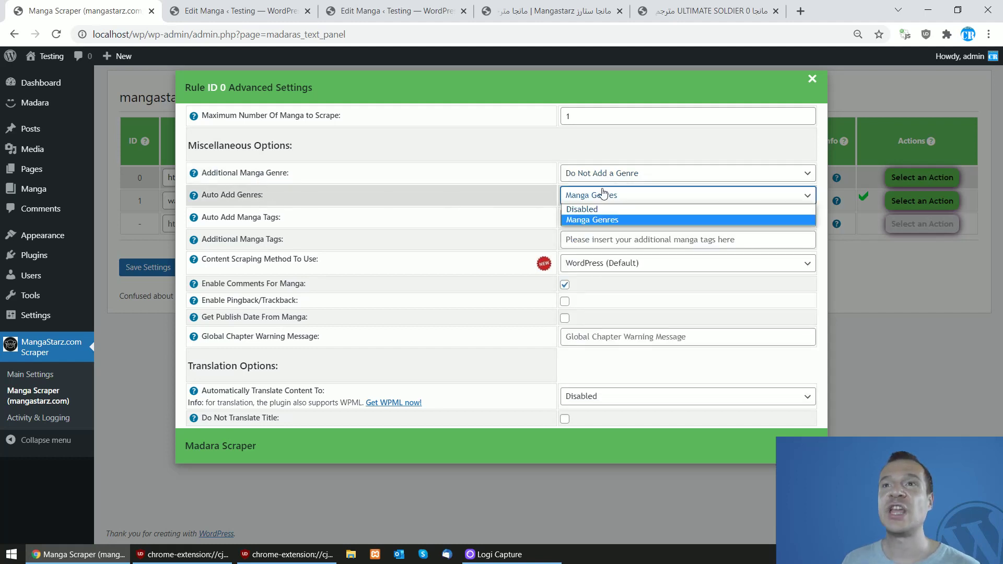
click(643, 218)
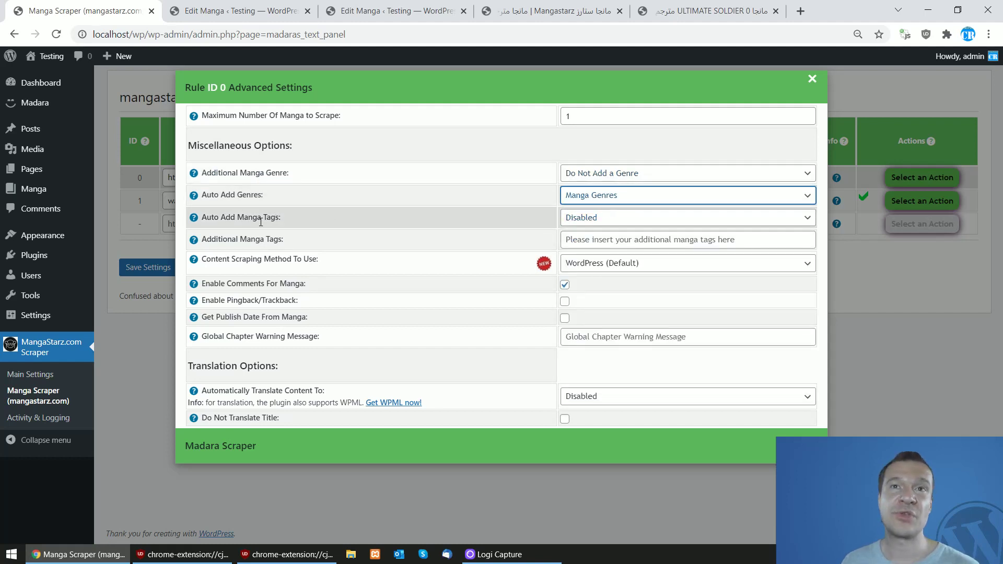
double_click(241, 220)
click(580, 219)
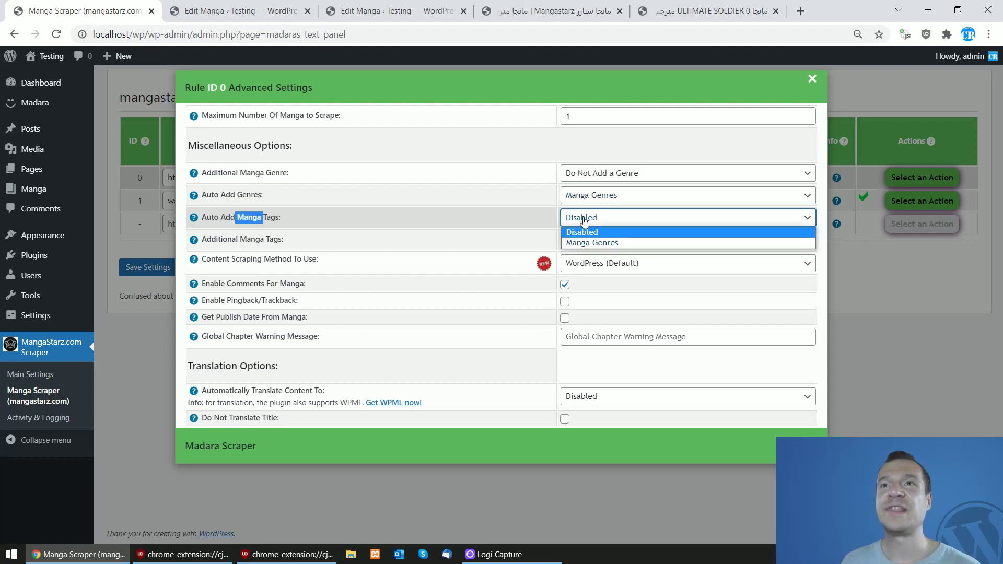
click(585, 232)
drag(230, 240, 284, 239)
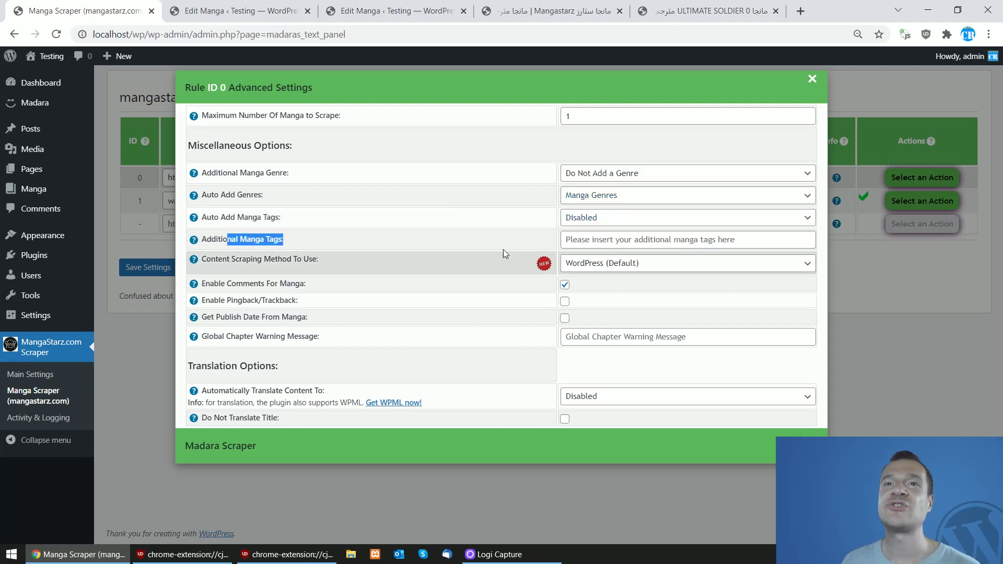
click(620, 244)
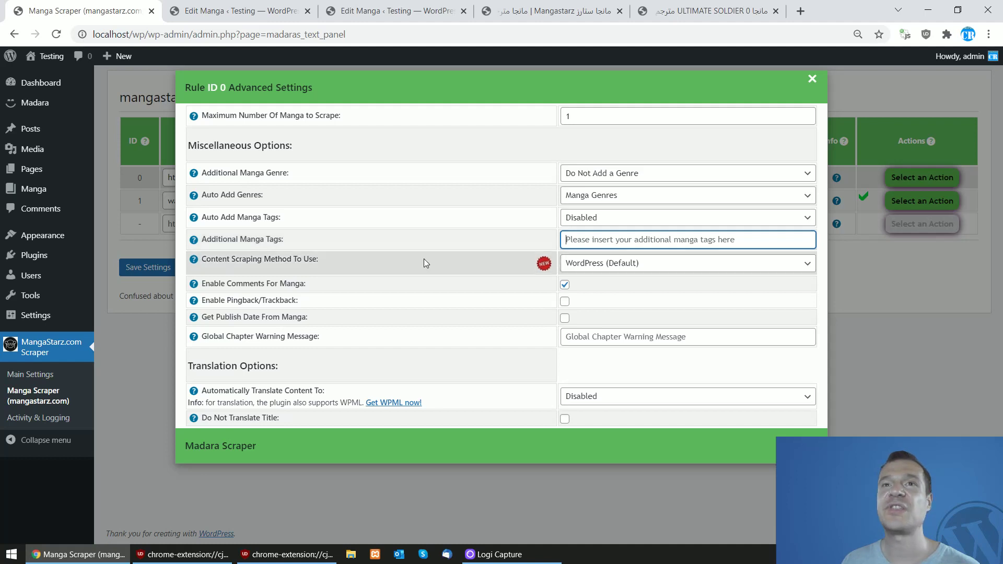
Keep WordPress (Default) as the scraping method and review comments, publish date and warning message settings.
drag(259, 260, 428, 266)
click(544, 264)
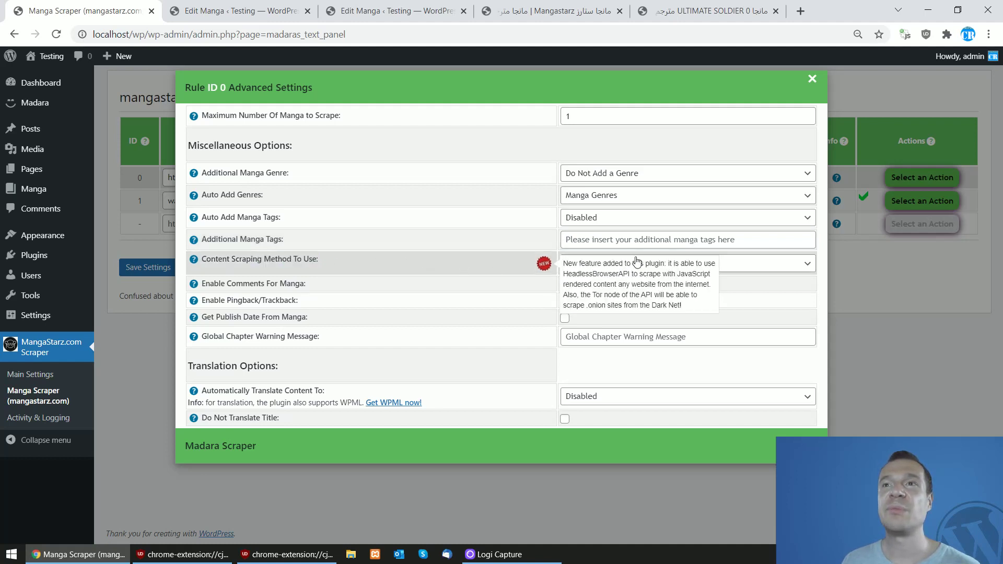
click(683, 264)
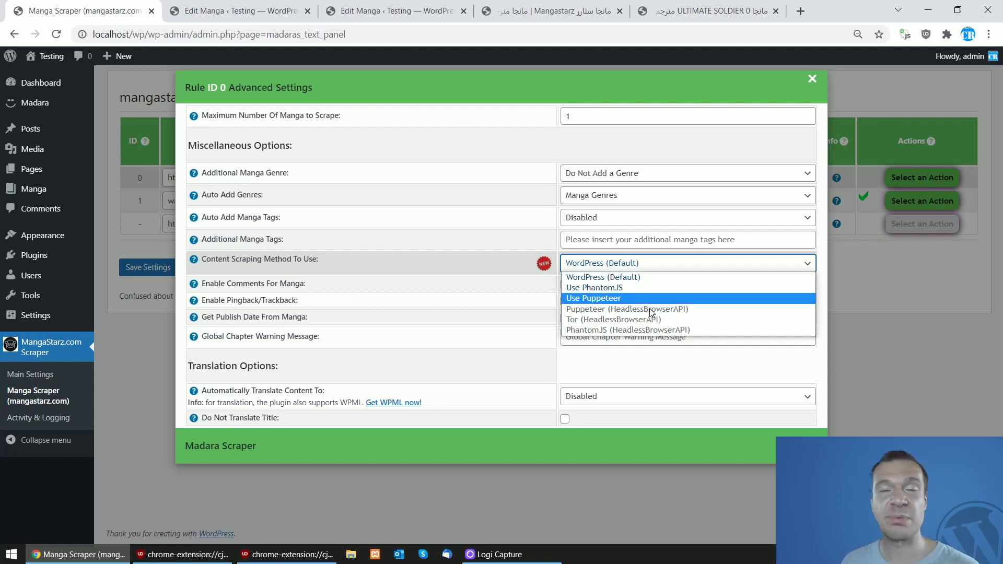
click(599, 262)
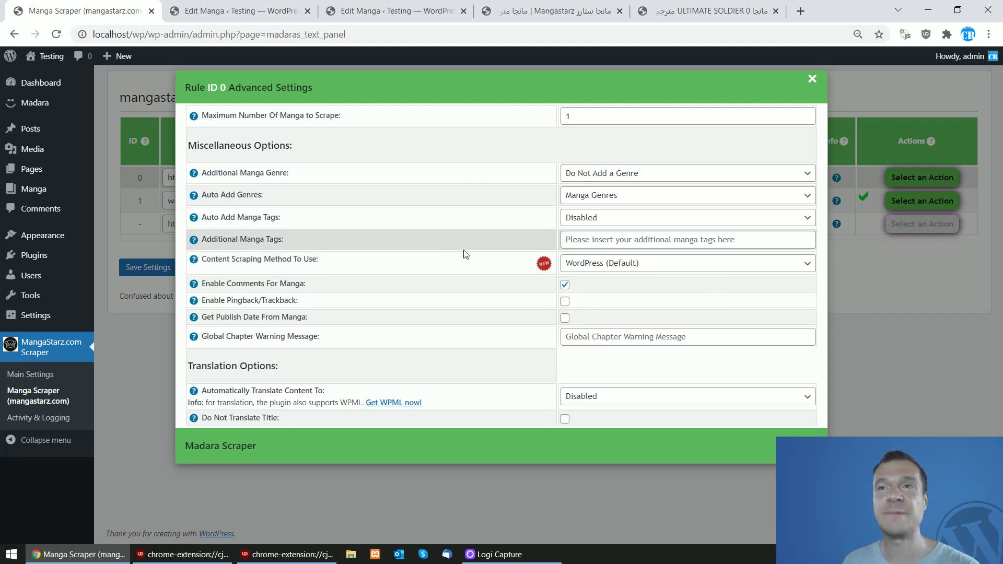
drag(235, 283, 290, 301)
drag(224, 317, 303, 319)
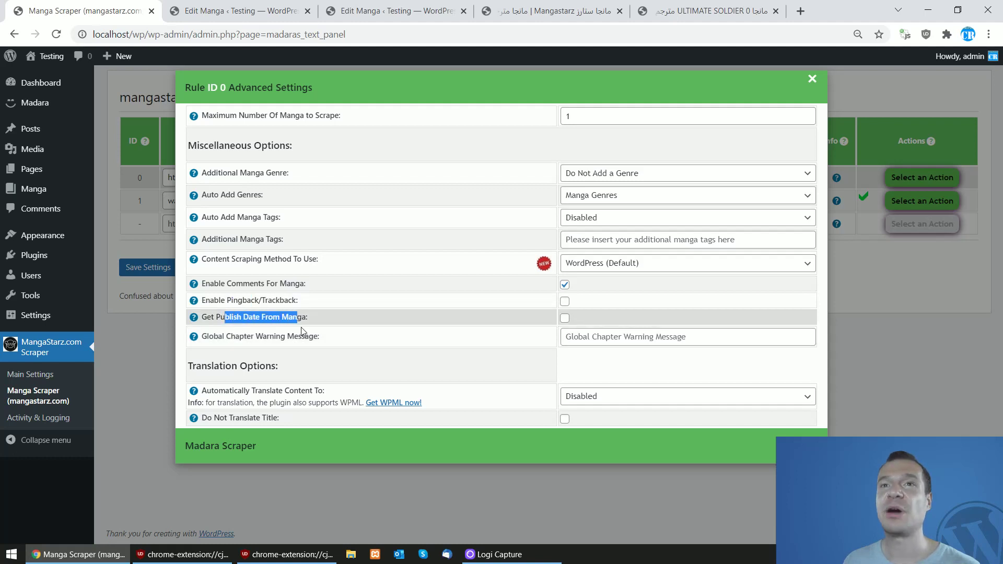
drag(214, 337, 309, 336)
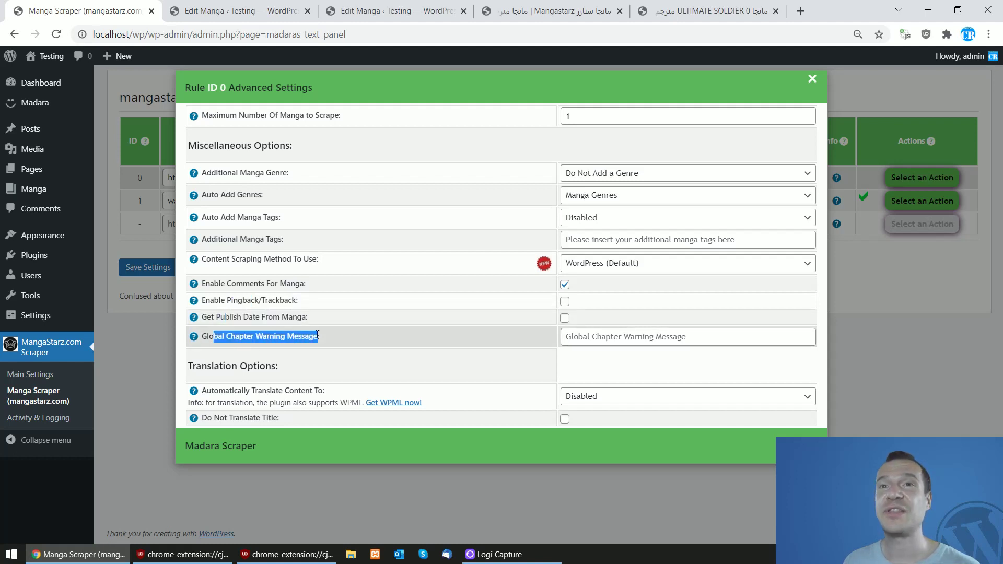
click(230, 340)
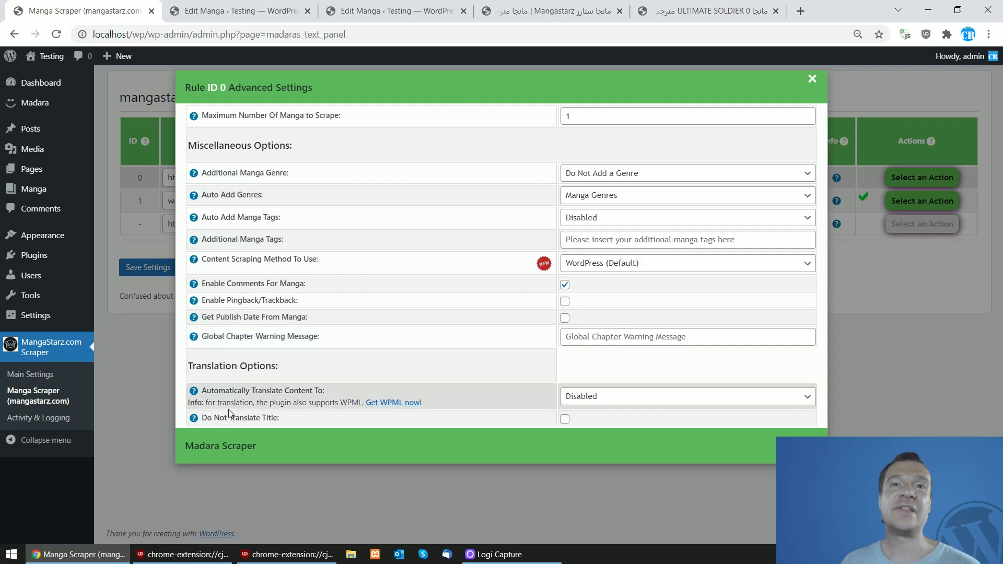
Browse the translation languages and leave Automatically Translate Content To set to Disabled.
drag(214, 390, 333, 399)
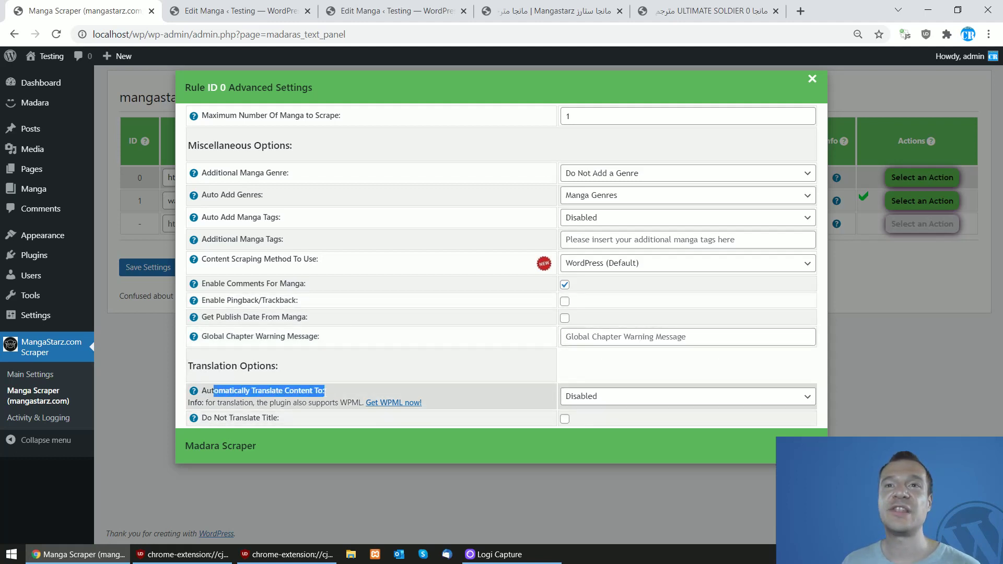
click(608, 398)
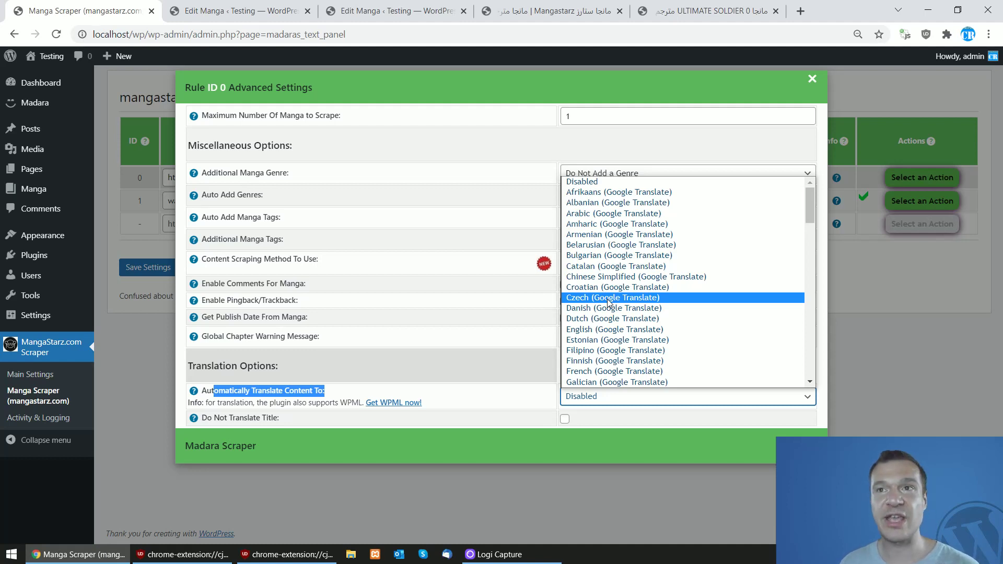
click(447, 295)
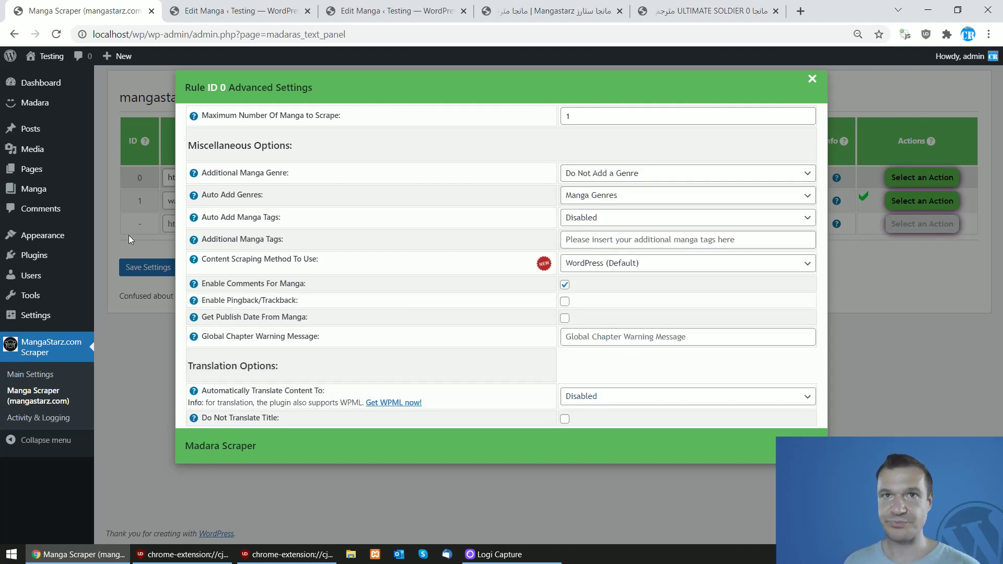
drag(211, 420, 268, 419)
Dismiss the Rule ID 0 popup and go to the MangaStarz.com Scraper Main Settings page.
click(141, 242)
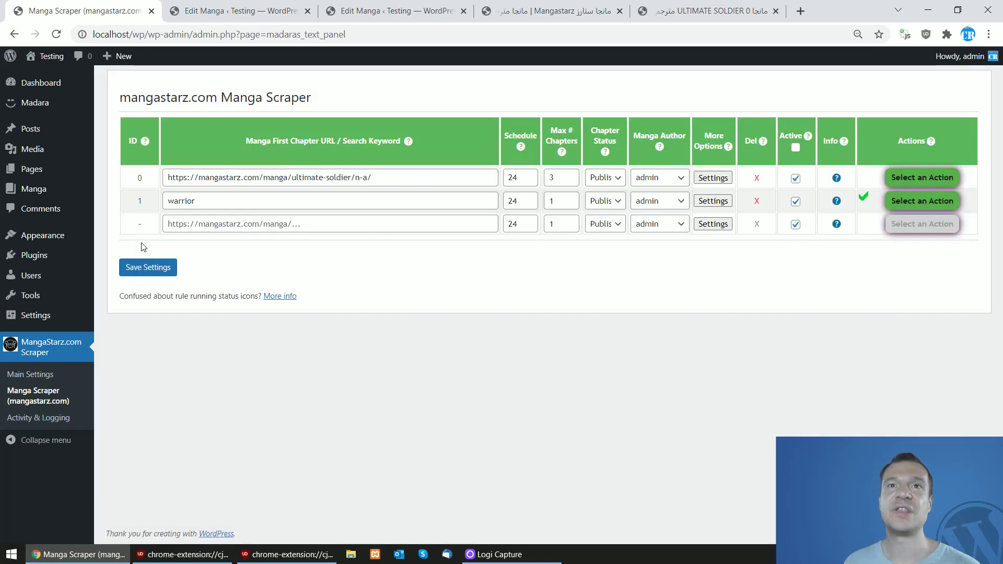
click(23, 375)
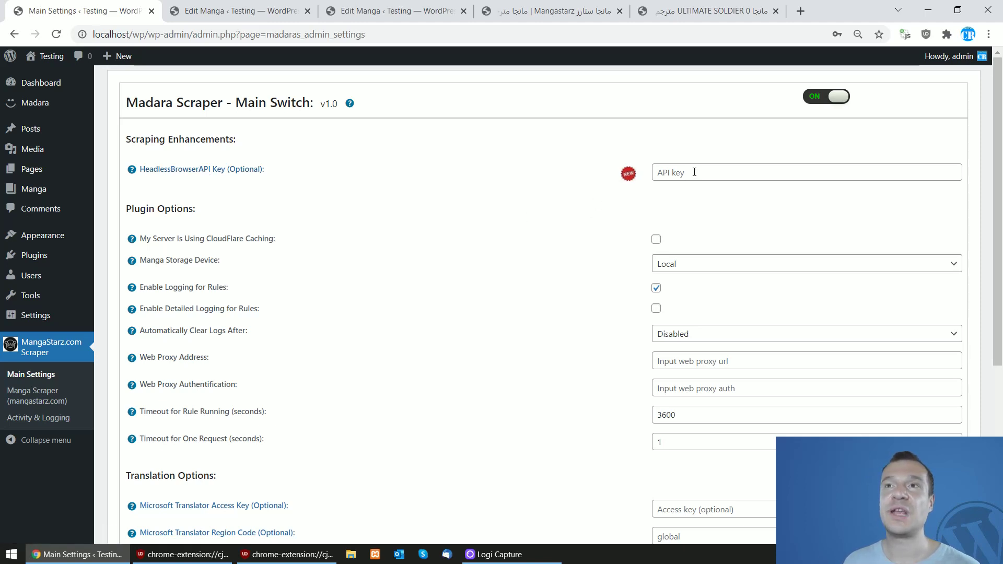
Scroll through the main options and check that Manga Storage Device stays on Local.
drag(183, 238, 262, 238)
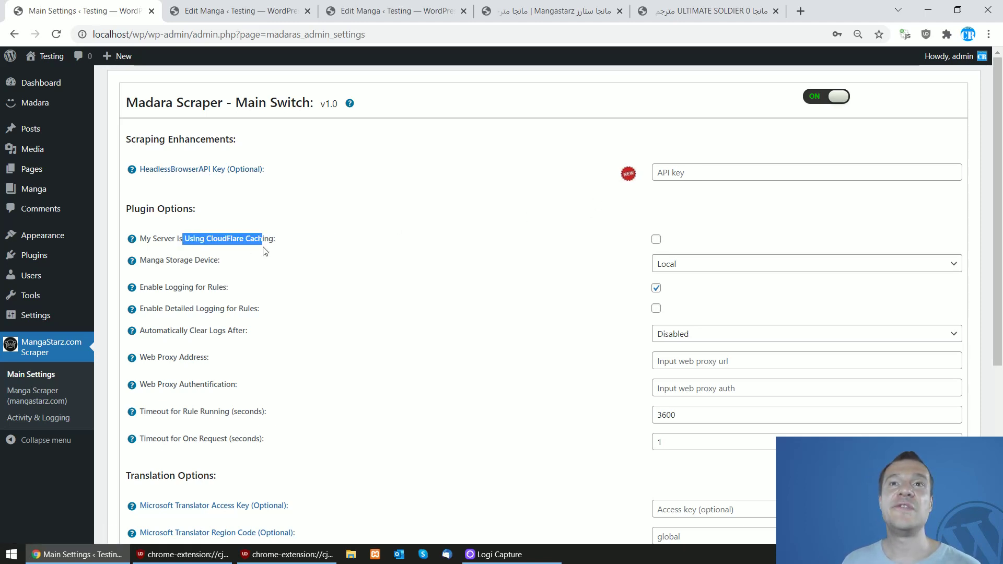
scroll(558, 168, down, 2)
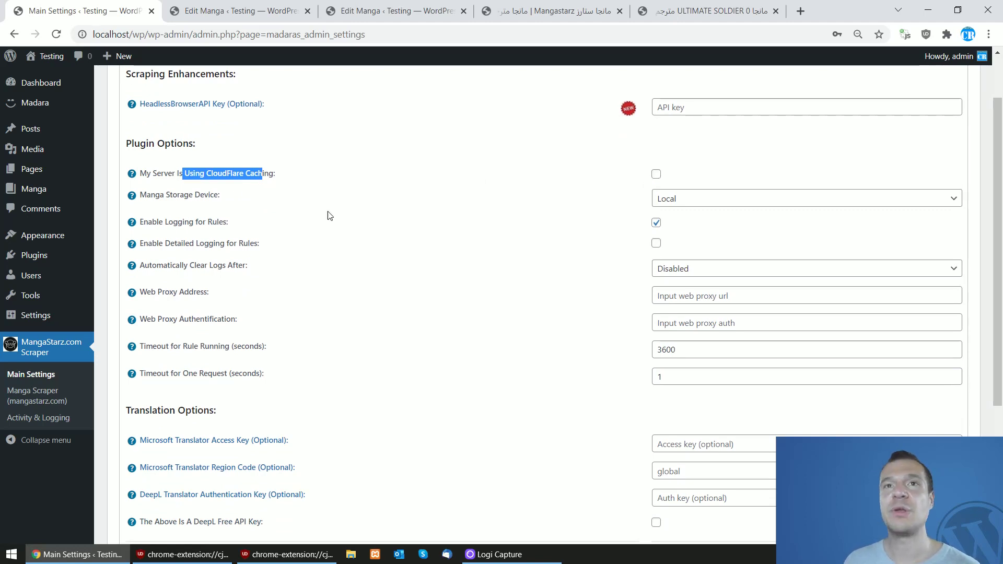
drag(153, 198, 217, 201)
click(662, 203)
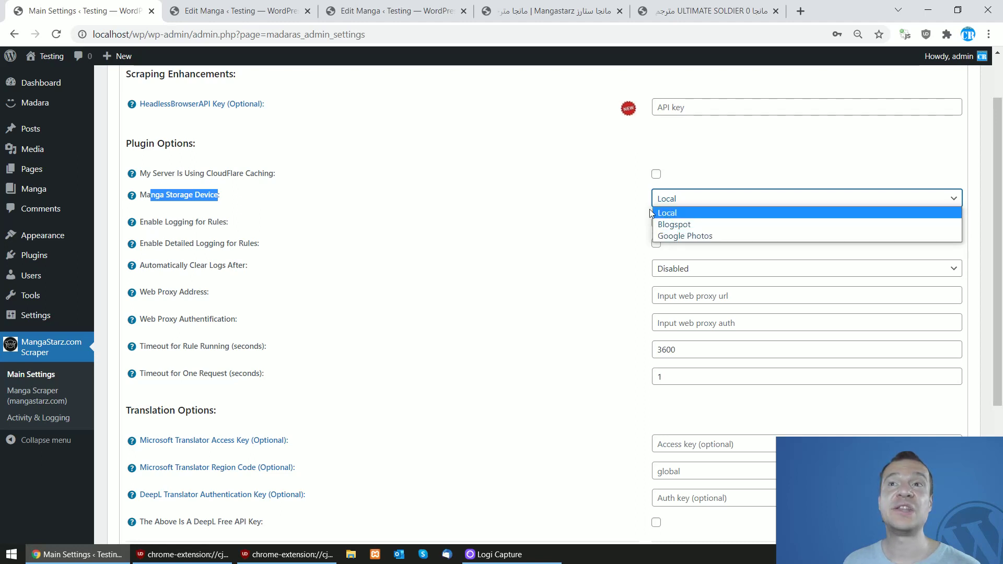
click(454, 203)
Reconfirm Local storage, note the Clear Logs After setting, and open Activity & Logging in a new tab.
mouse_move(39, 193)
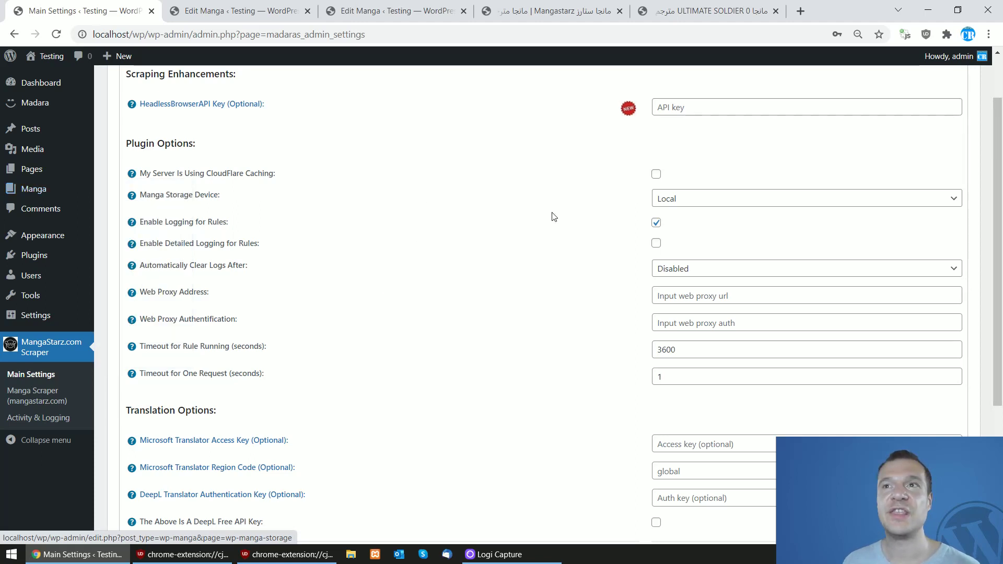
click(689, 199)
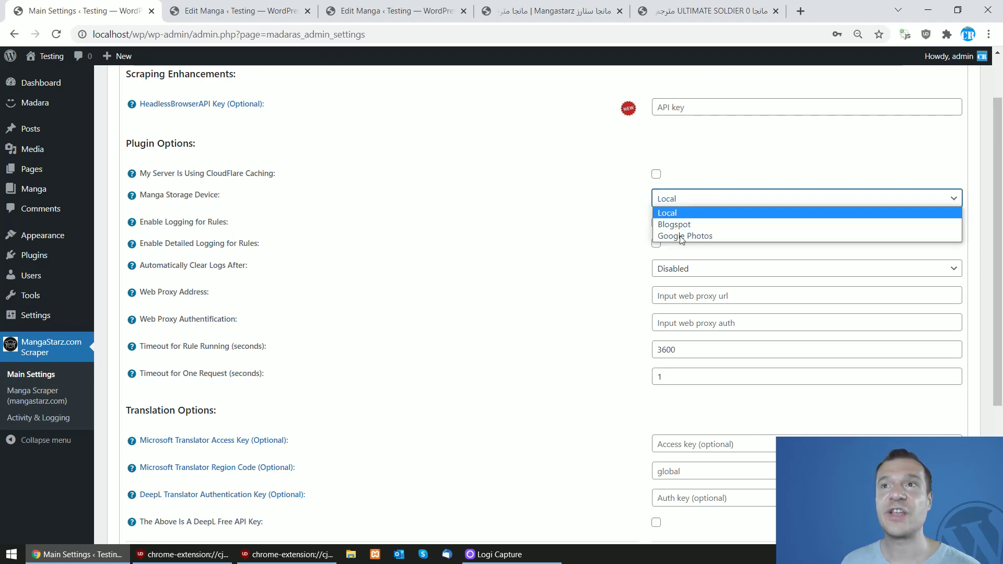
click(579, 206)
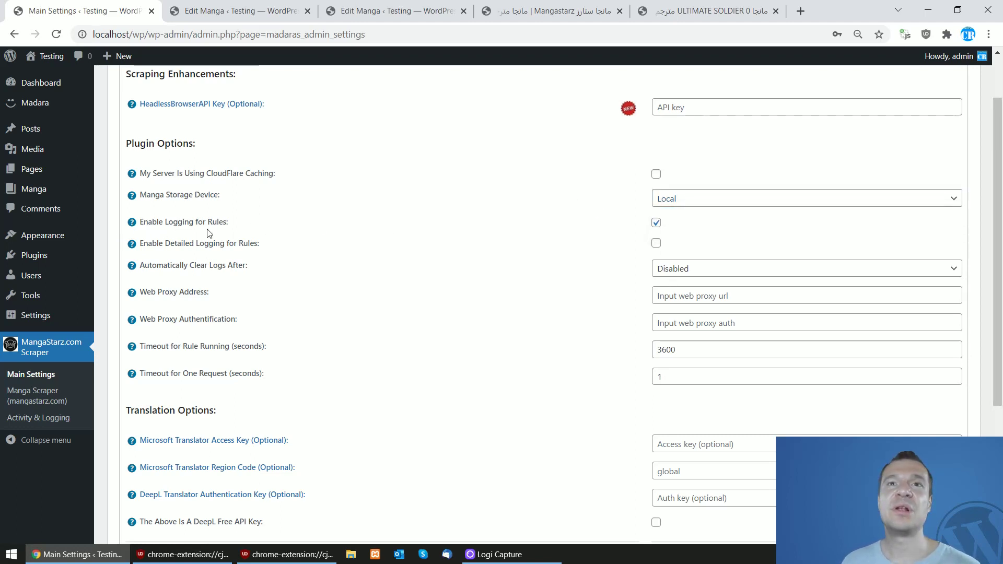
drag(167, 267, 246, 266)
middle_click(34, 417)
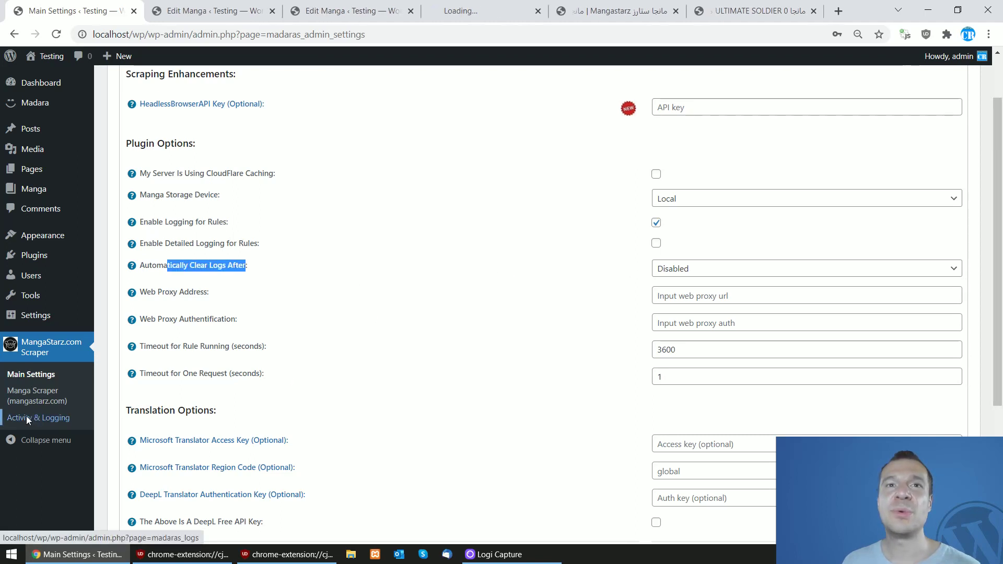
Scroll through the Activity & Logging page's system info and log, then return to the Main Settings tab.
click(465, 10)
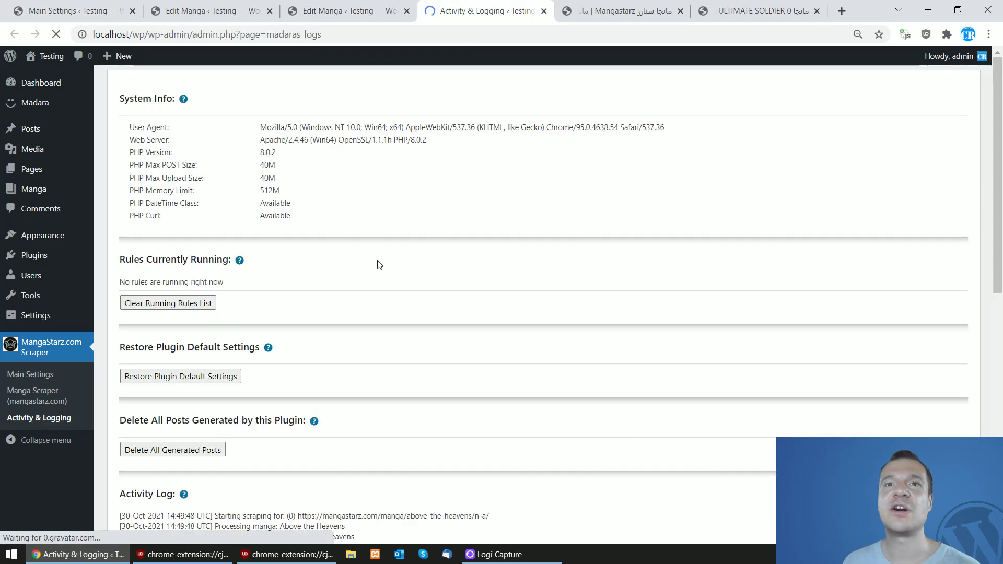
scroll(376, 266, down, 6)
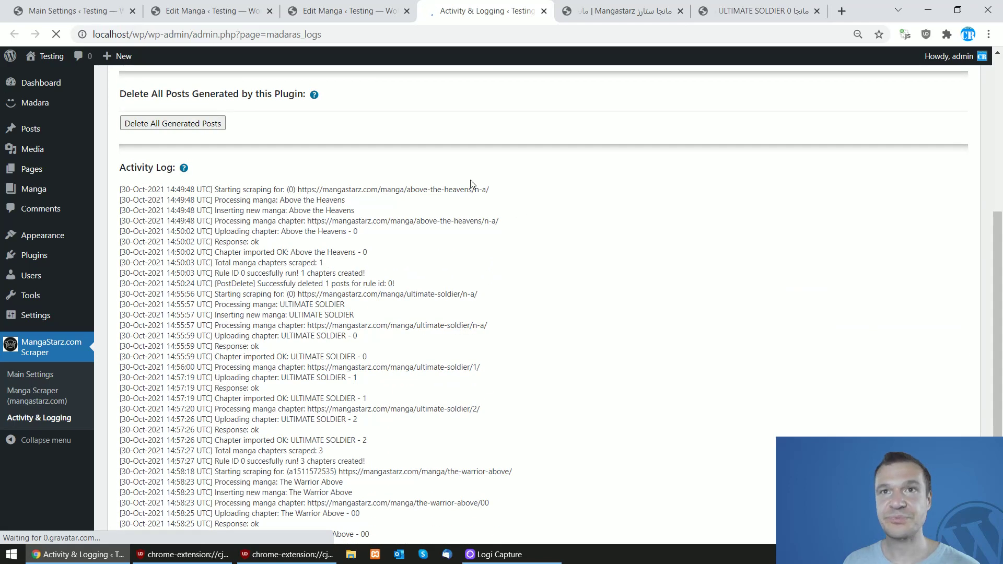
scroll(386, 320, up, 6)
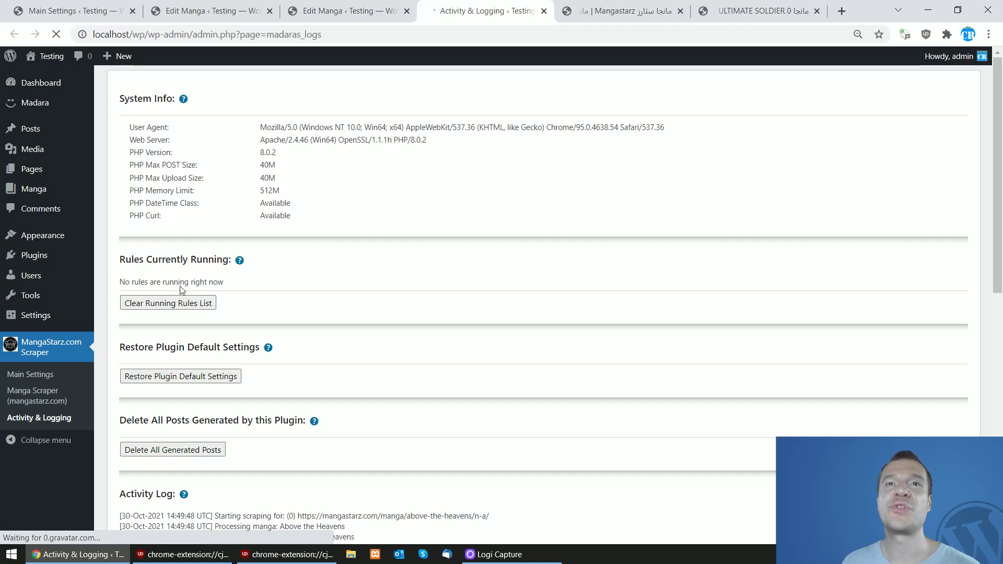
drag(144, 346, 232, 347)
click(171, 407)
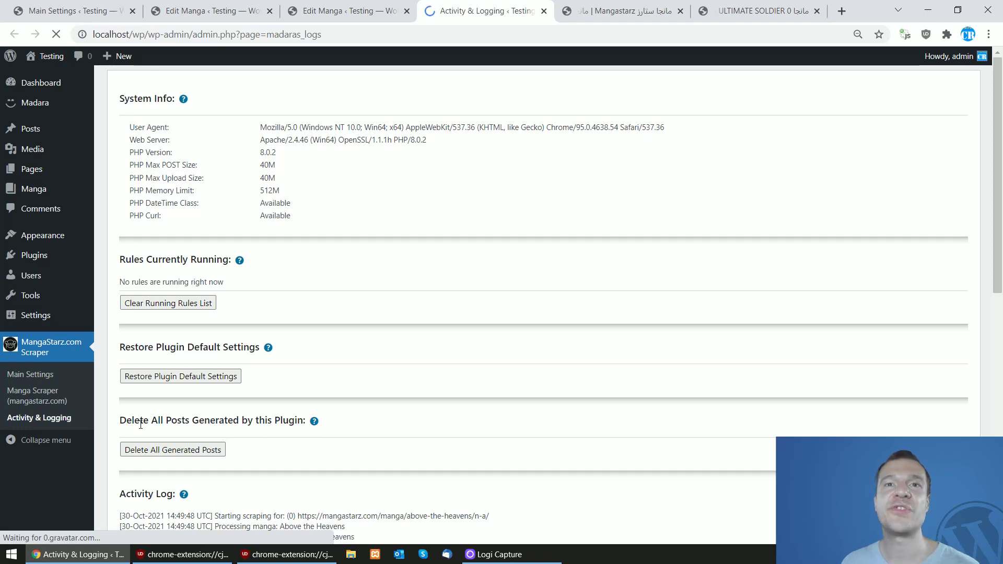
drag(133, 420, 267, 420)
click(147, 407)
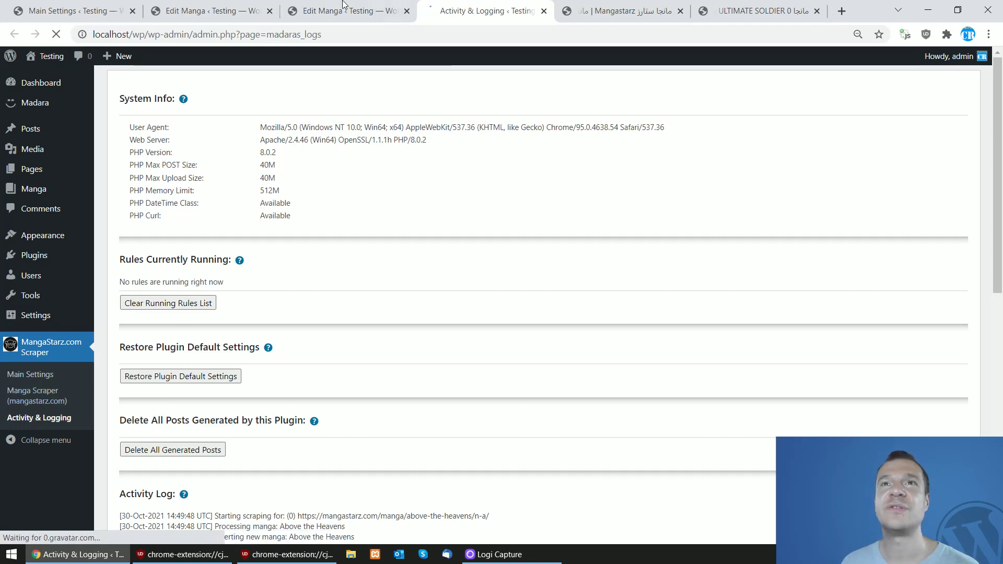
click(122, 11)
drag(151, 293, 200, 292)
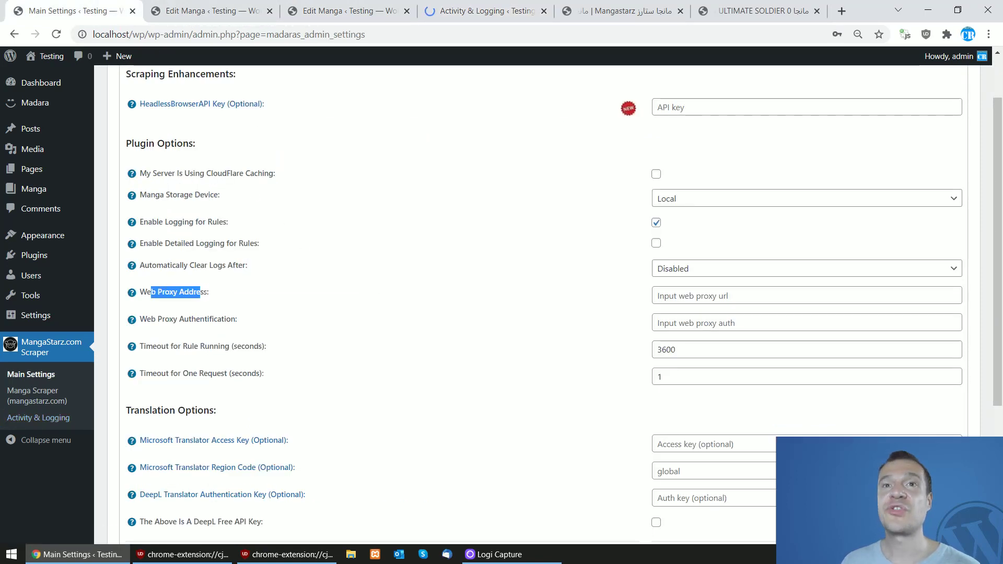
click(689, 287)
drag(157, 320, 233, 338)
drag(169, 345, 254, 347)
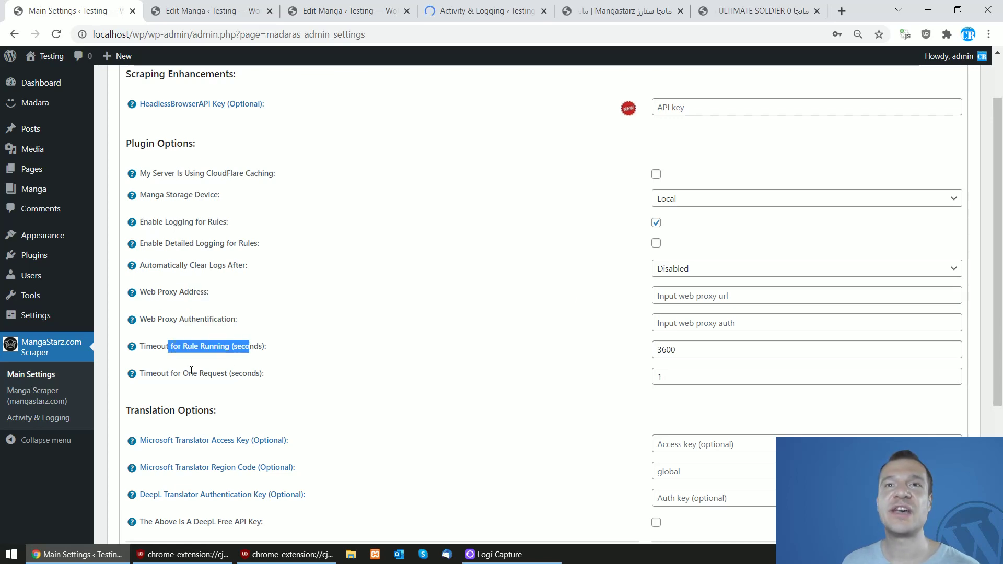
drag(166, 373, 231, 378)
scroll(258, 304, down, 2)
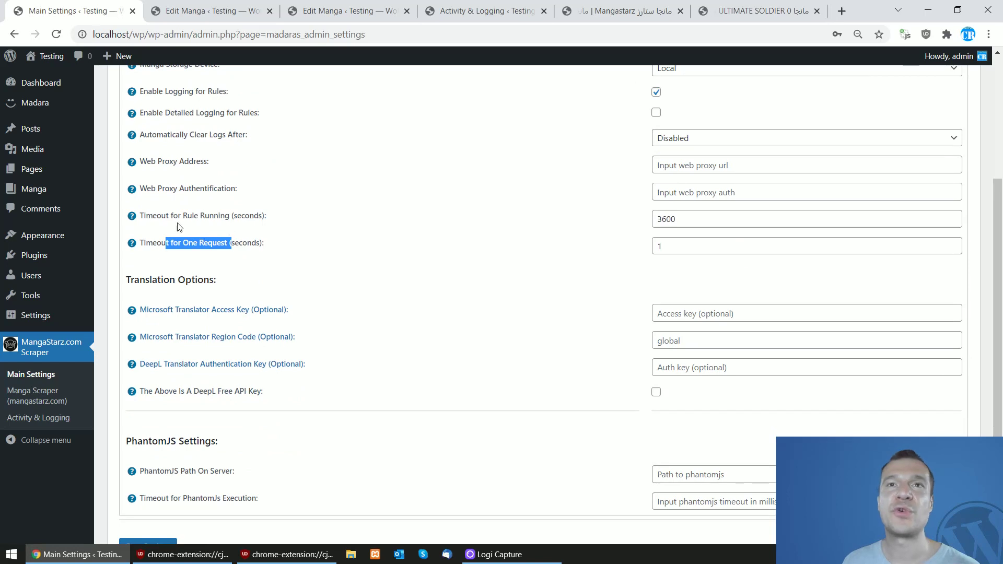
drag(139, 216, 269, 220)
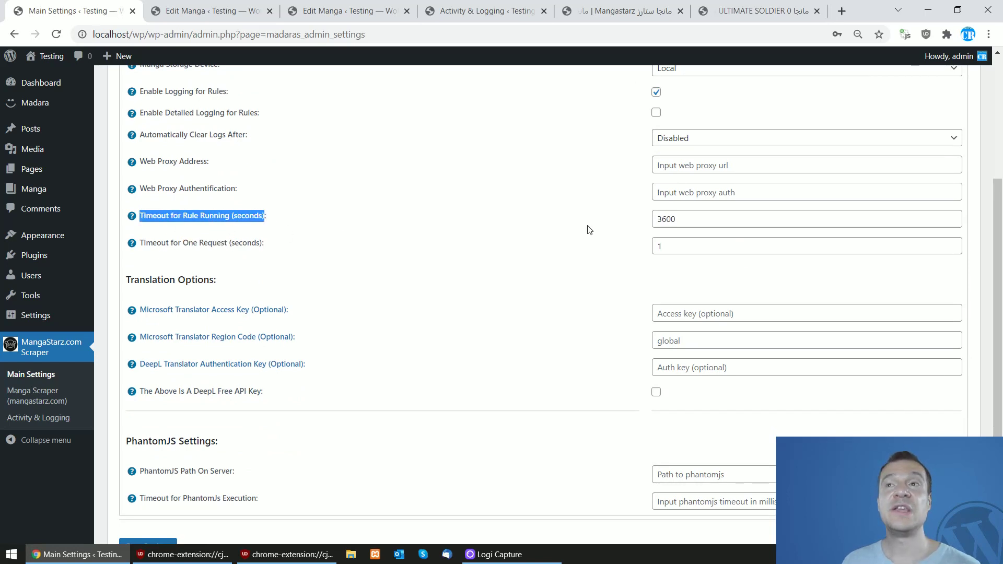
double_click(665, 220)
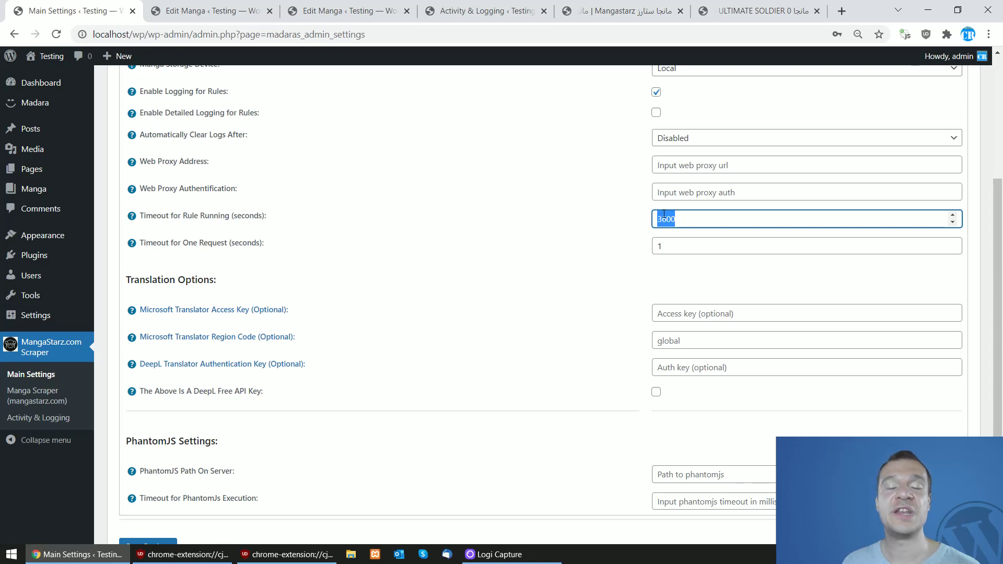
scroll(525, 262, down, 1)
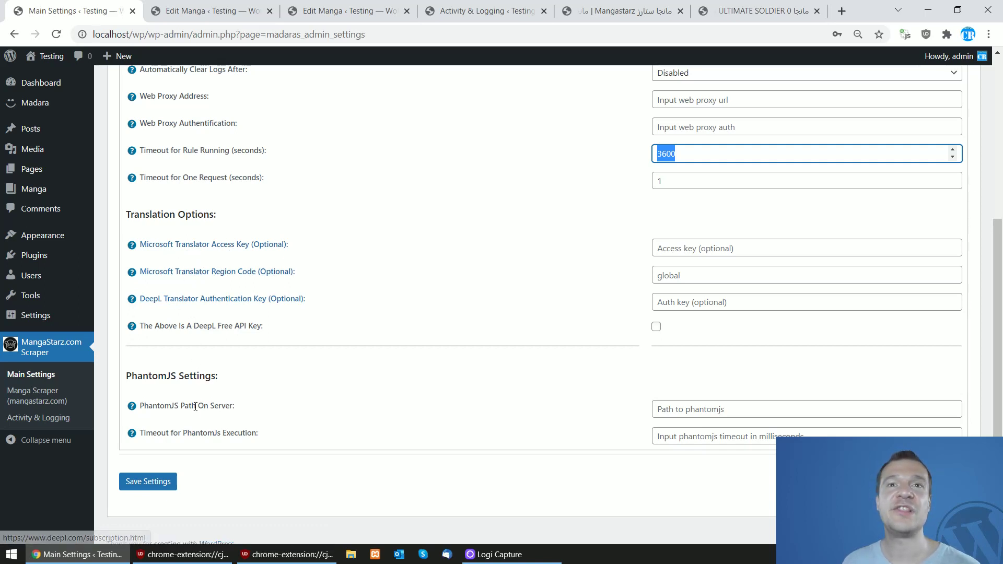
double_click(162, 405)
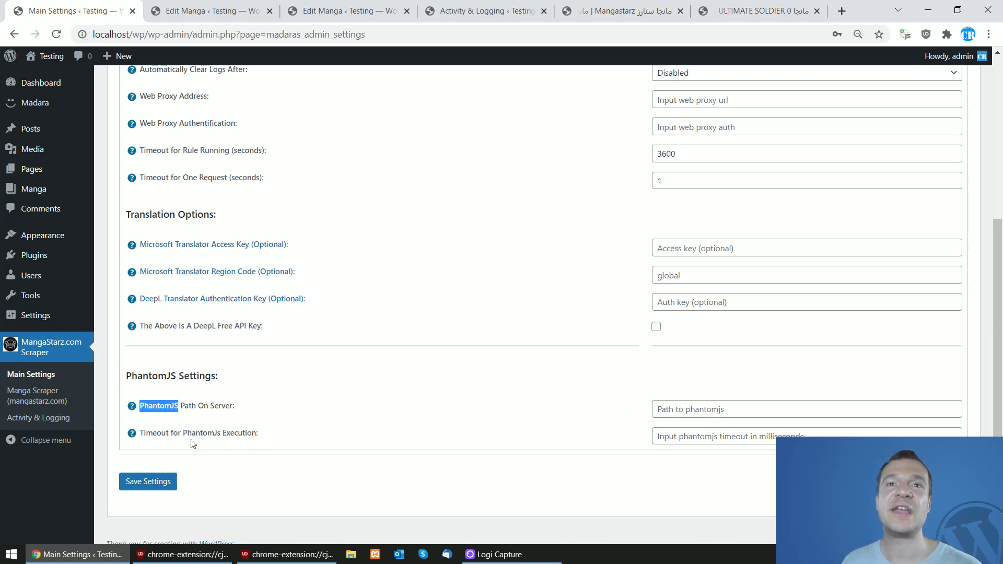
double_click(246, 438)
double_click(176, 433)
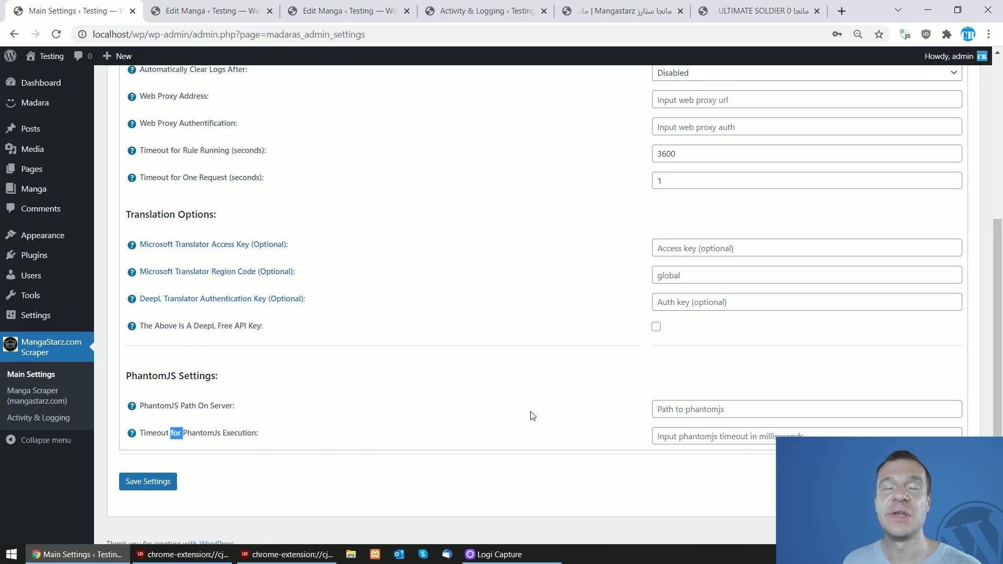
click(420, 410)
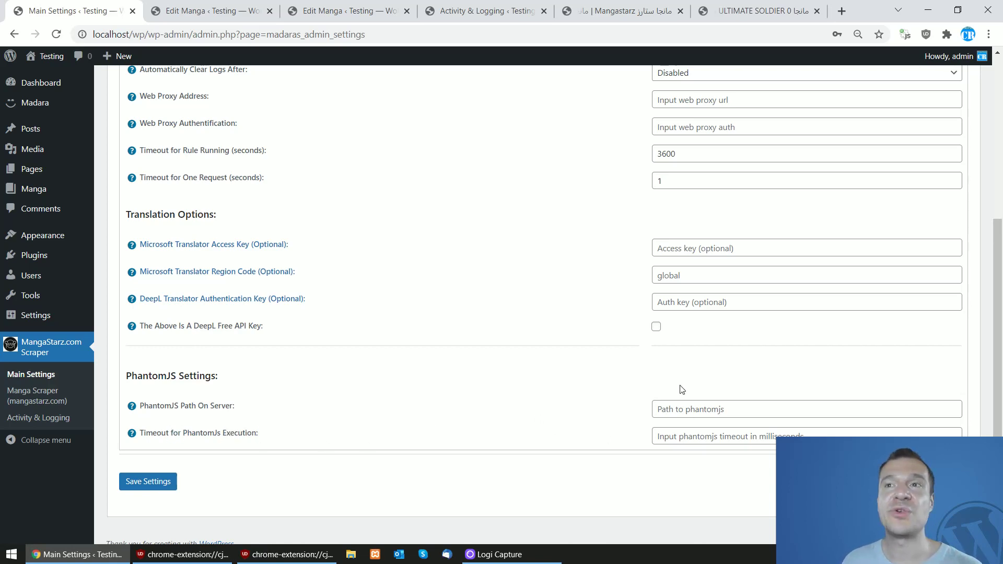
scroll(392, 416, up, 4)
scroll(392, 416, down, 4)
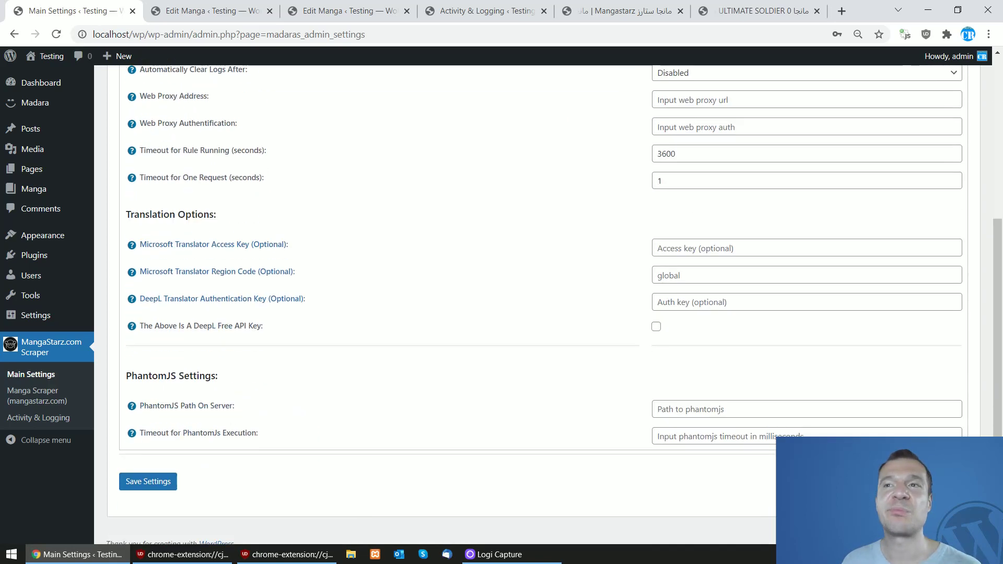
Open Manga Scraper (mangastarz.com), glance at the mangastarz.com tab, and come back to the rules table.
click(26, 396)
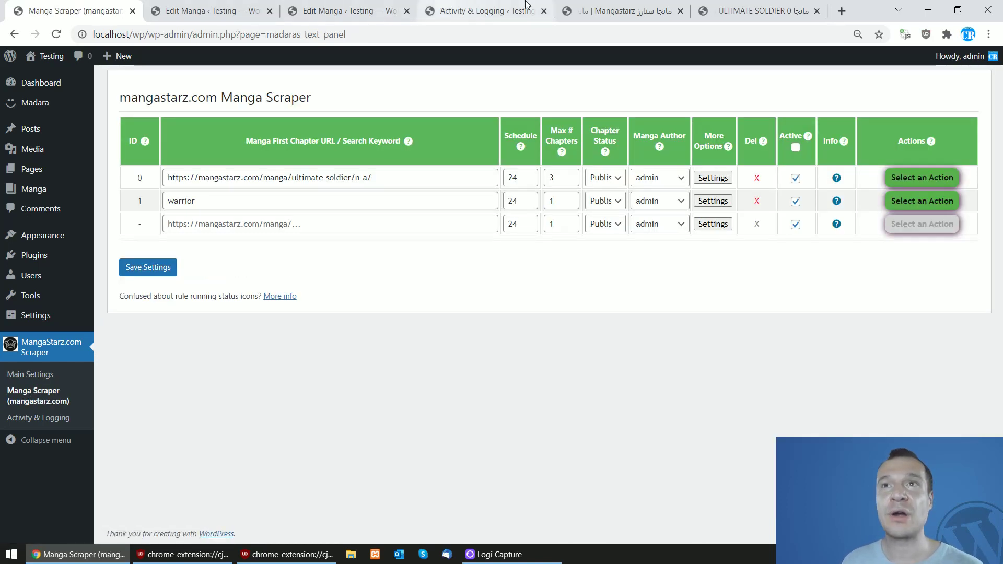
click(636, 5)
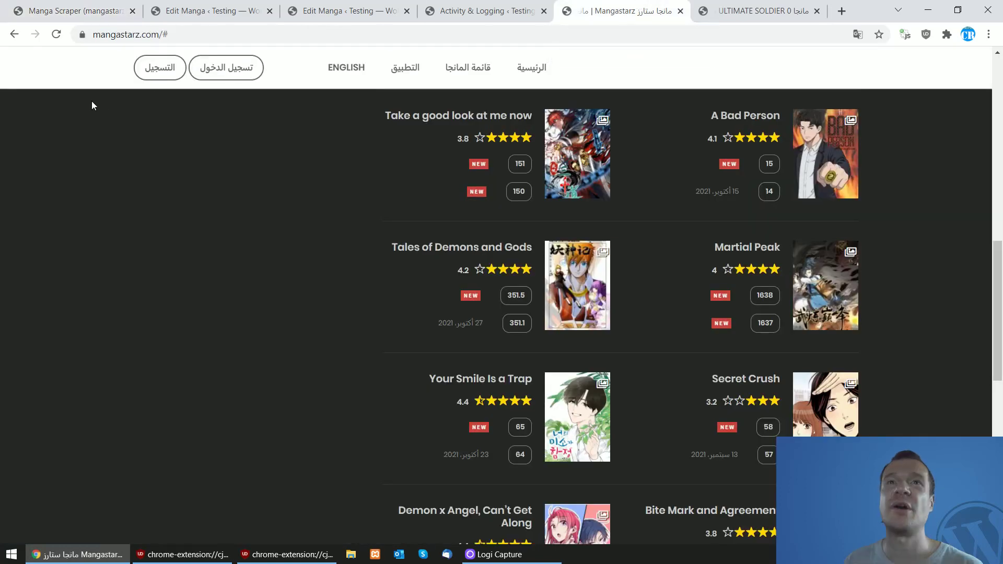
click(93, 10)
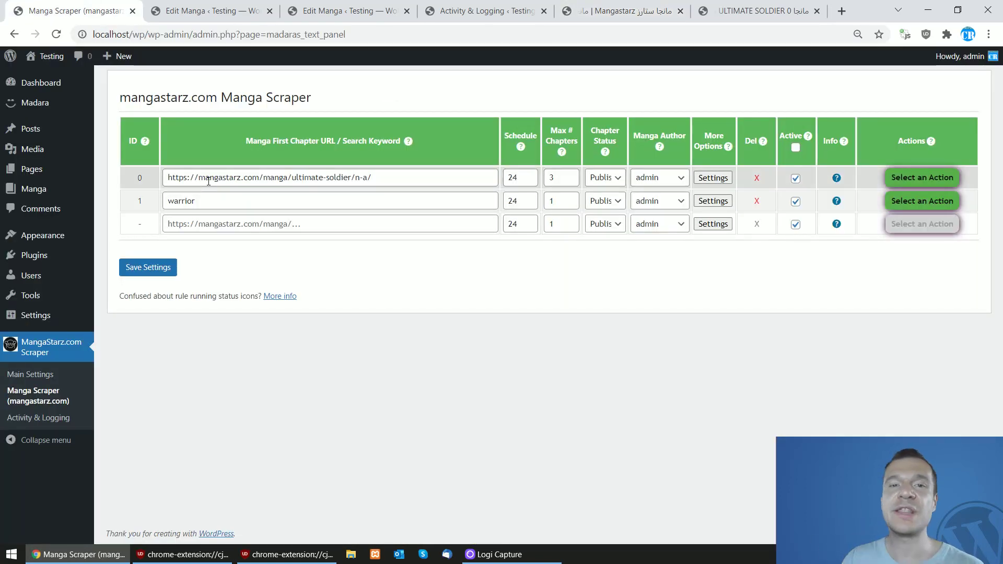